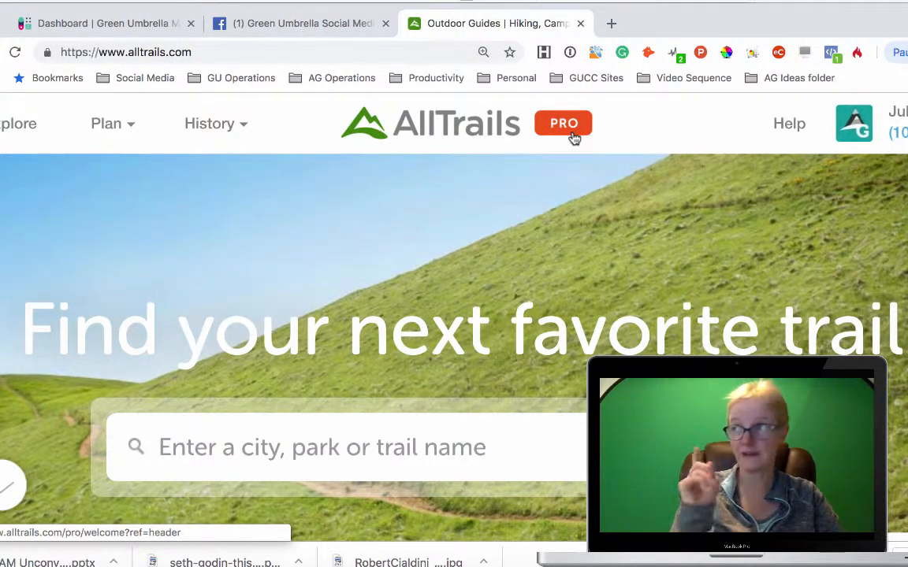
# Open the list of saved maps in the account's plans.
pyautogui.moveTo(235, 206)
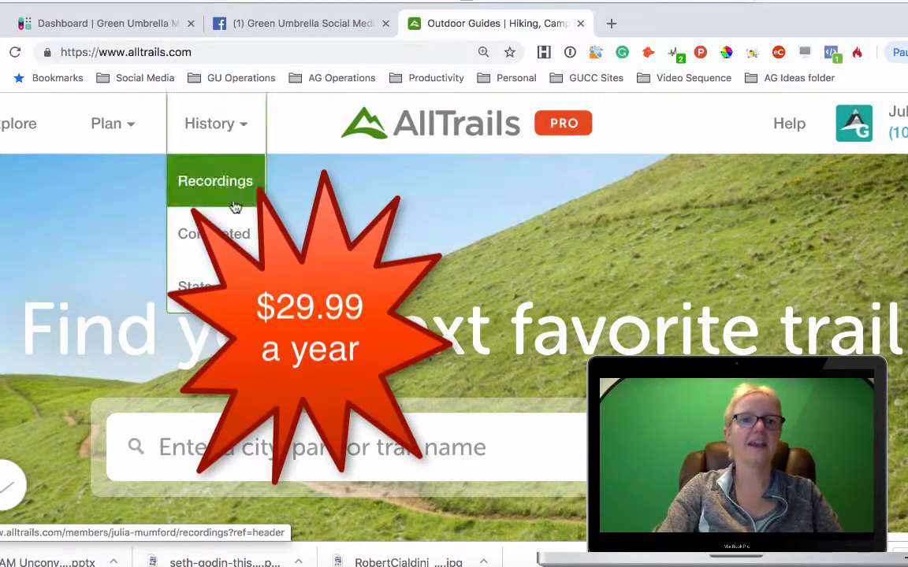
pyautogui.moveTo(126, 150)
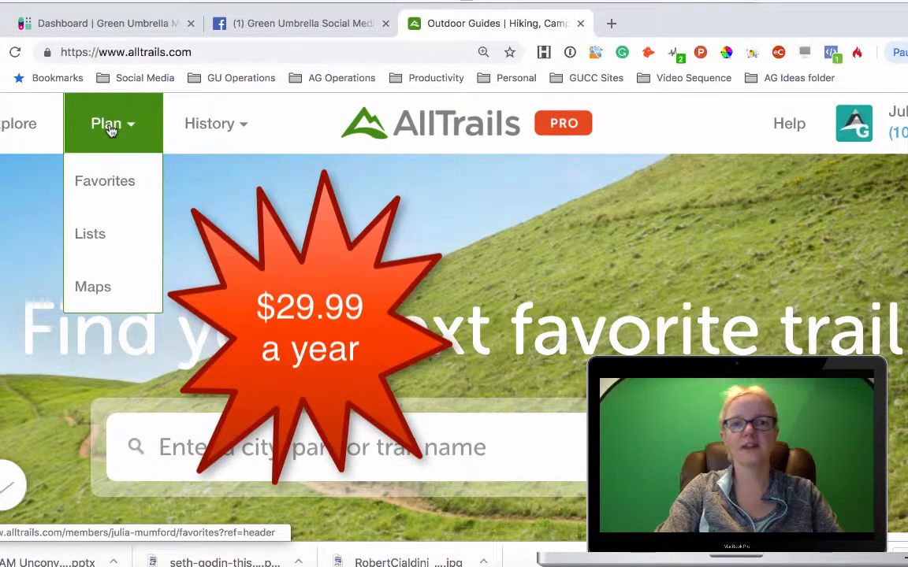
pyautogui.click(110, 294)
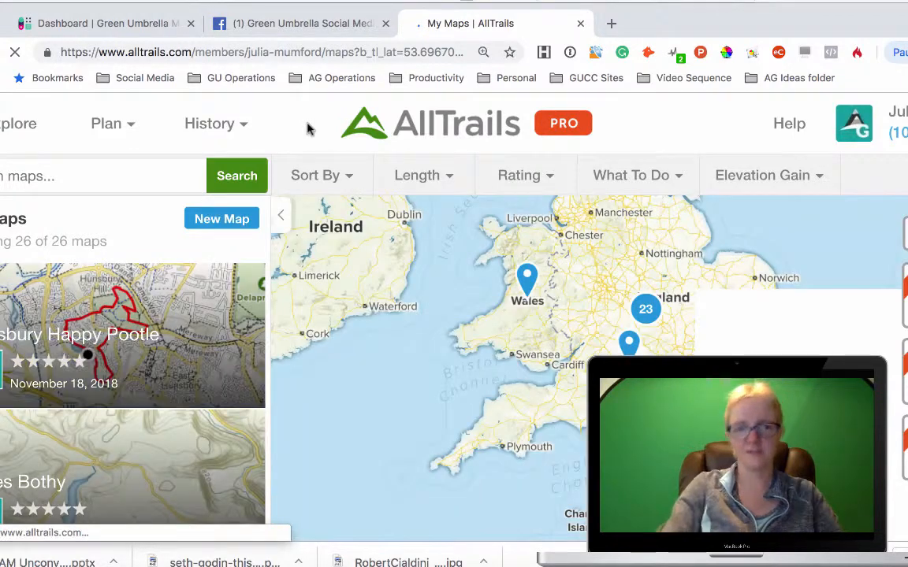
# Create a new map named "Hunsbury Test".
pyautogui.moveTo(89, 311)
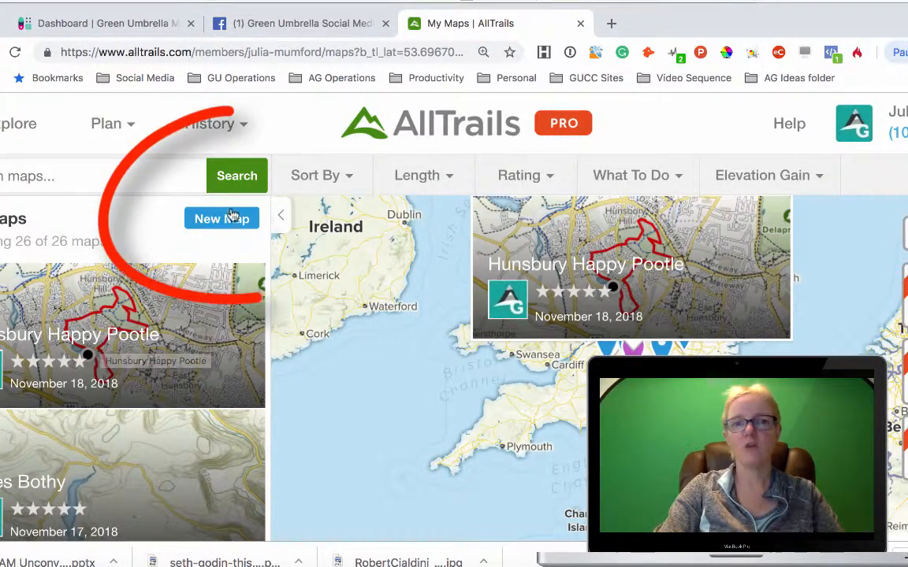
pyautogui.moveTo(111, 124)
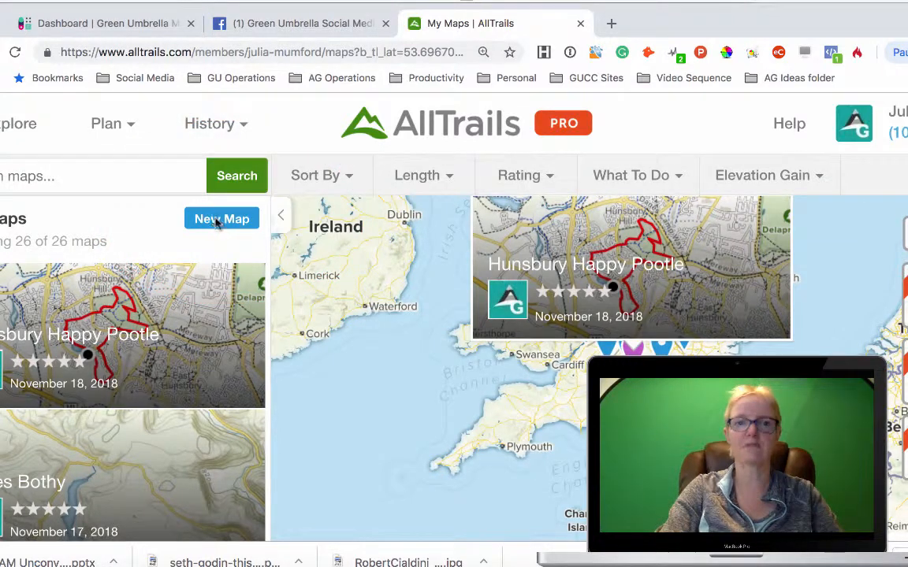
pyautogui.click(218, 220)
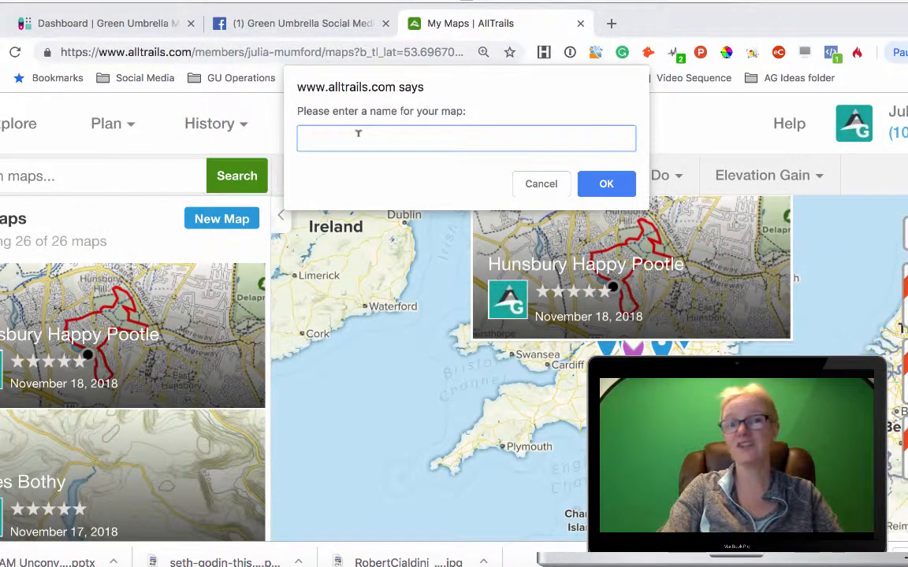
pyautogui.write('Hun')
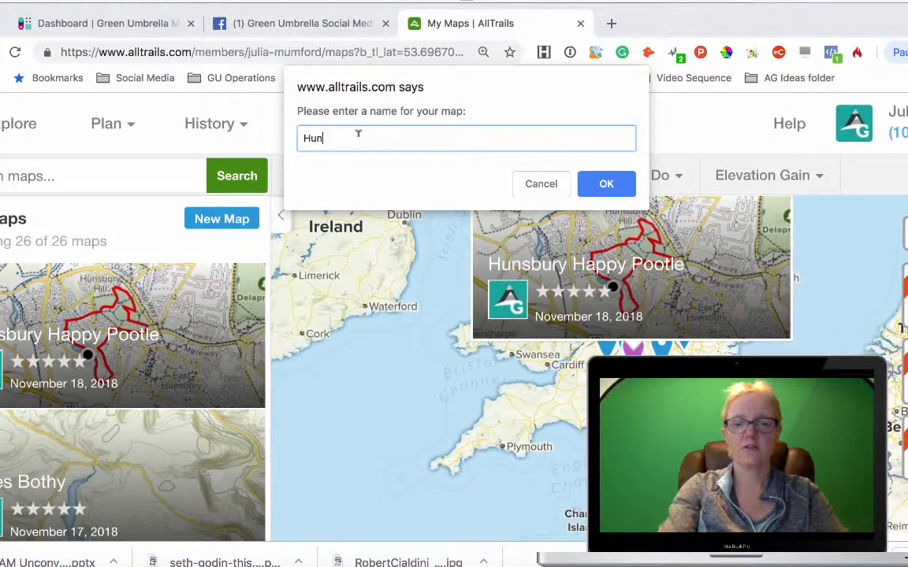
pyautogui.write('sbury T')
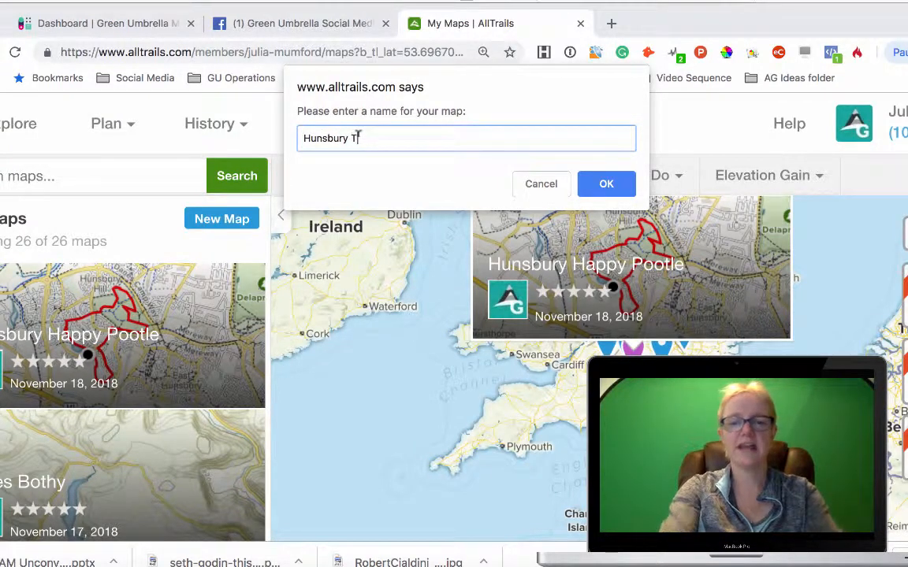
pyautogui.write('est')
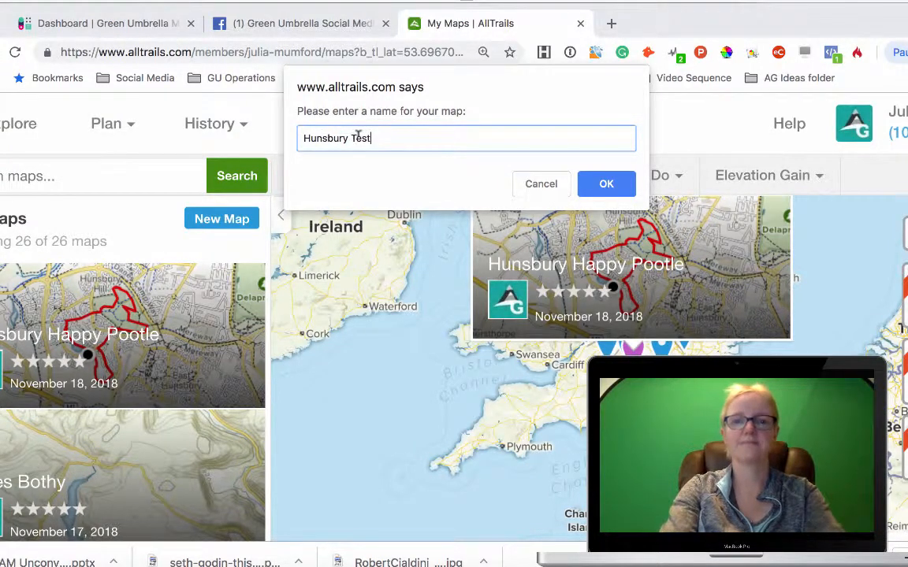
pyautogui.click(606, 186)
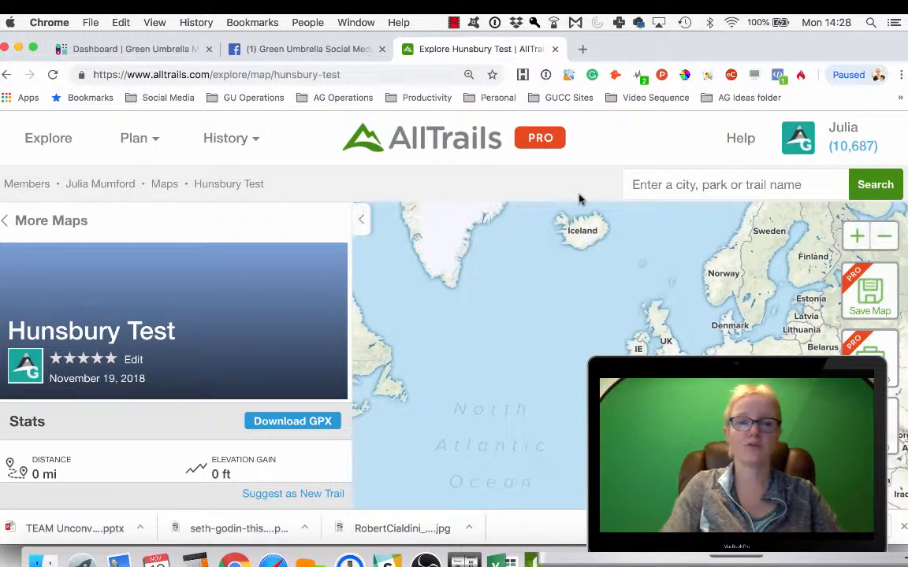
# Find the location Northampton, England, United Kingdom and centre the new map on it.
pyautogui.scroll(-3, 171, 426)
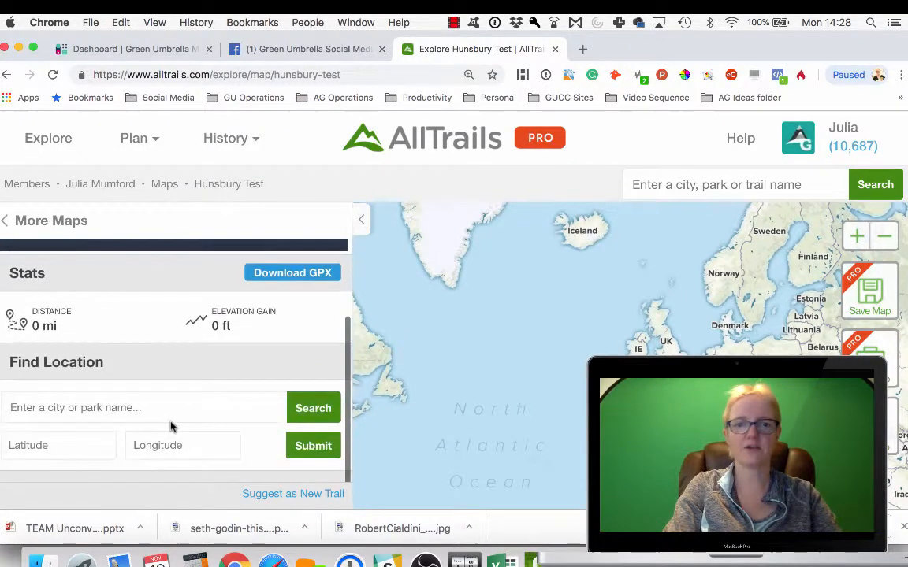
pyautogui.scroll(-1, 171, 426)
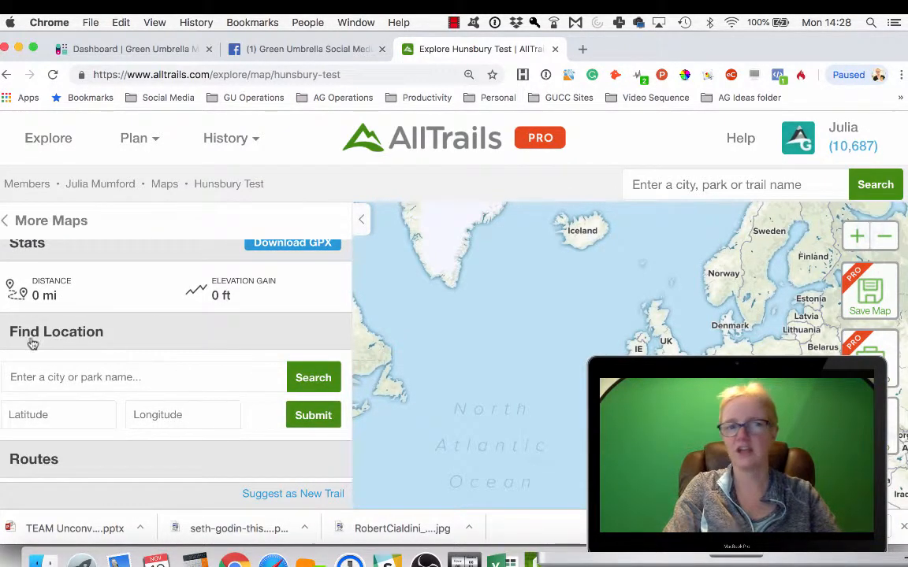
pyautogui.click(108, 378)
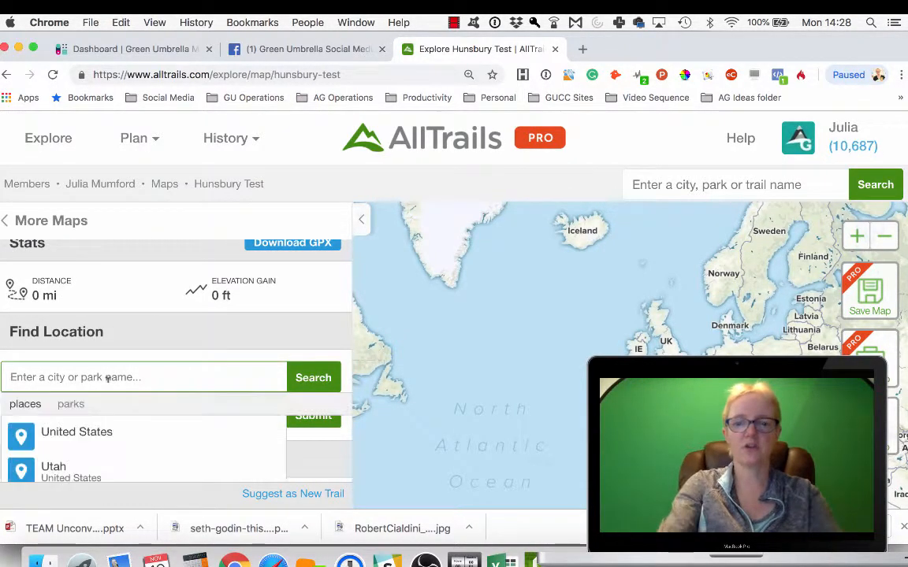
pyautogui.write('Northamptpn')
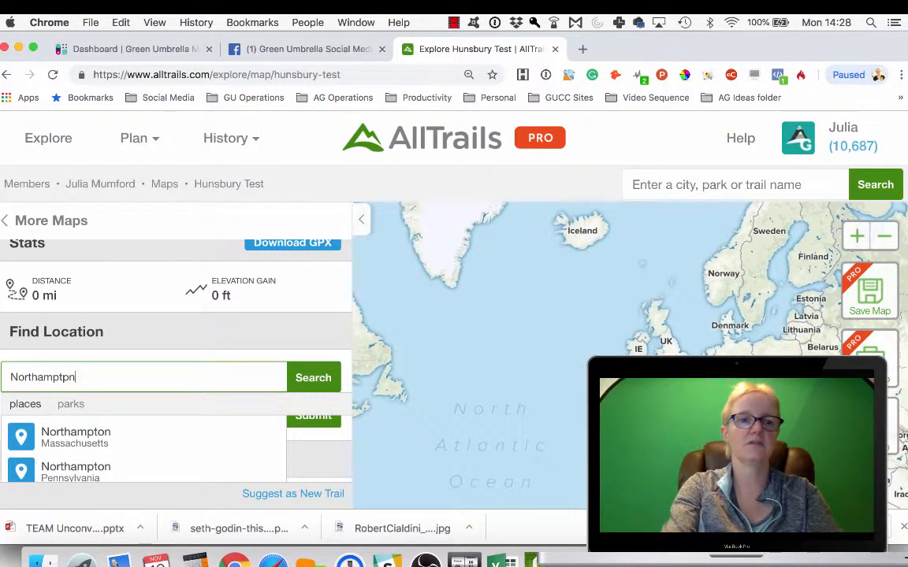
pyautogui.press('BackSpace')
pyautogui.press('BackSpace')
pyautogui.write('on')
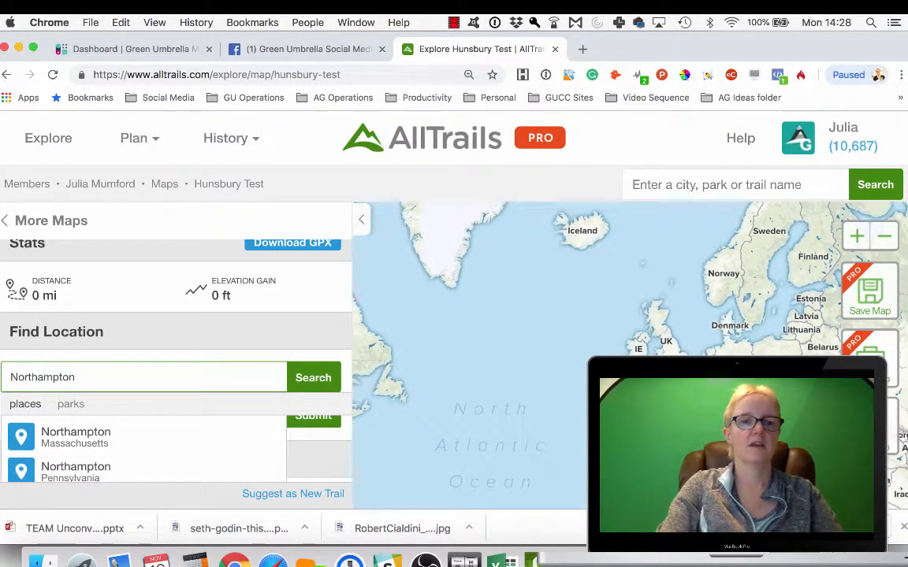
pyautogui.scroll(-1, 148, 380)
pyautogui.scroll(-1, 148, 381)
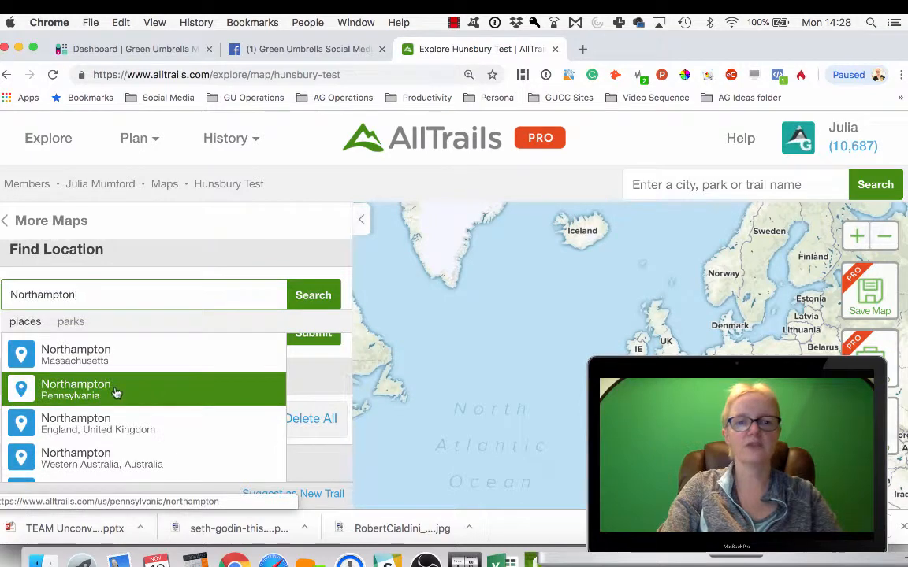
pyautogui.click(117, 429)
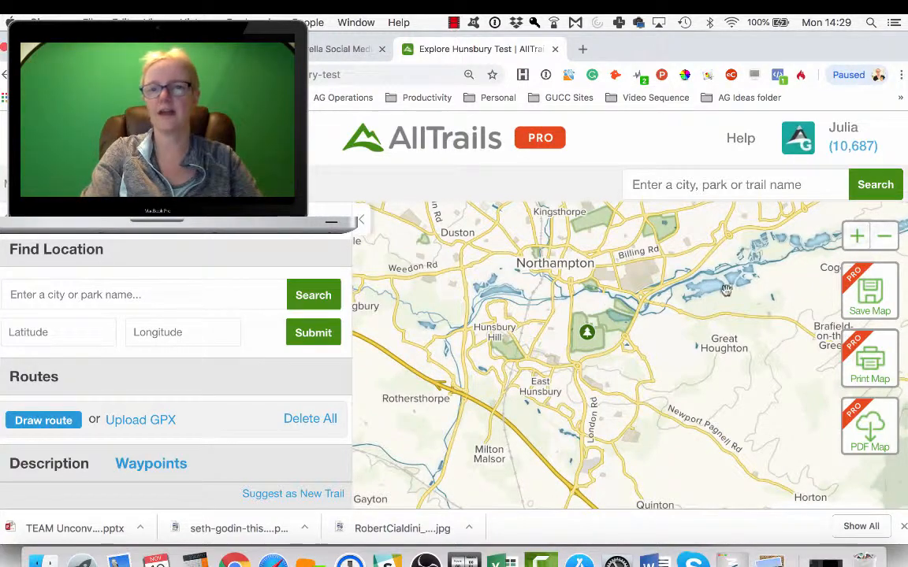
# Start a red route at the east end of the lake near Ladybridge Dr and draw it about 0.32 mi south along the stream footpath.
pyautogui.click(858, 240)
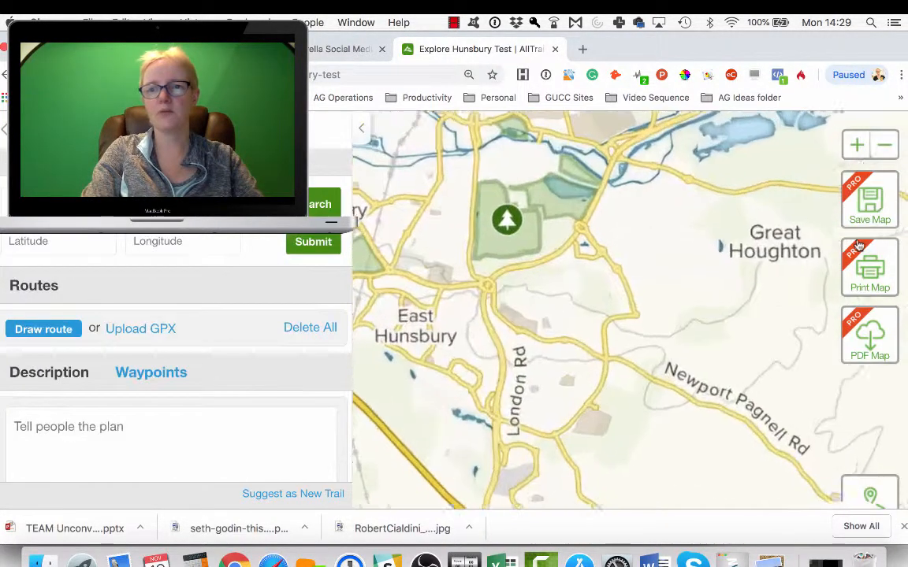
pyautogui.moveTo(490, 367); pyautogui.dragTo(688, 300)
pyautogui.moveTo(561, 296); pyautogui.dragTo(516, 354)
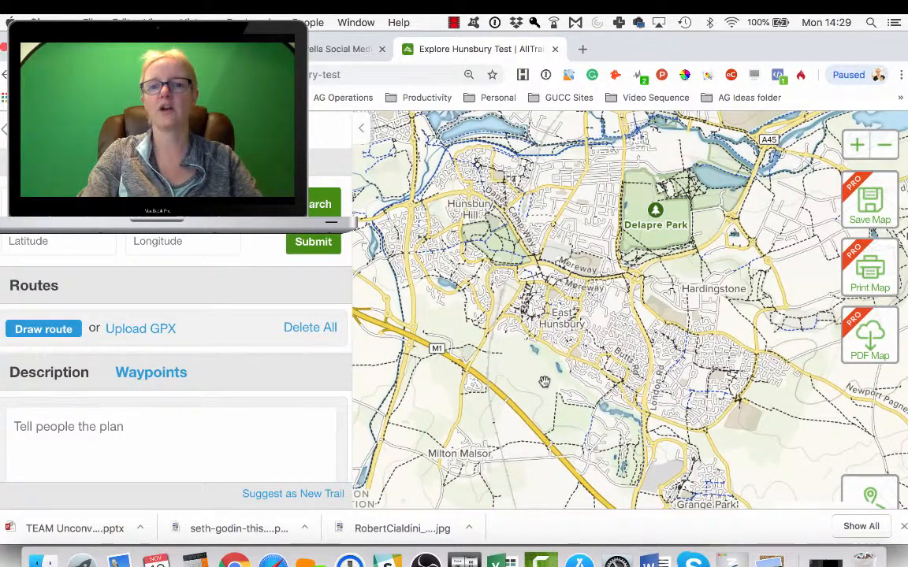
pyautogui.moveTo(528, 388); pyautogui.dragTo(549, 418)
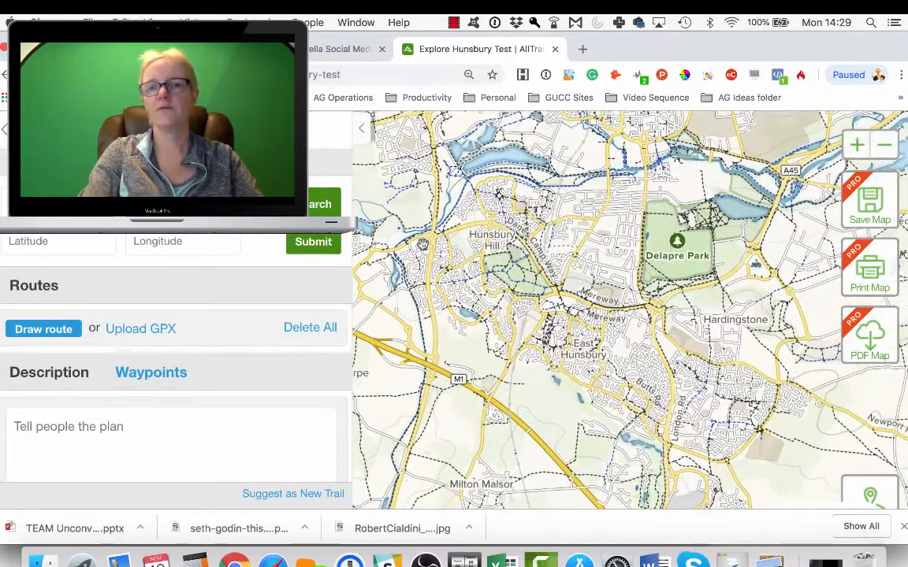
pyautogui.click(857, 146)
pyautogui.moveTo(515, 287); pyautogui.dragTo(738, 263)
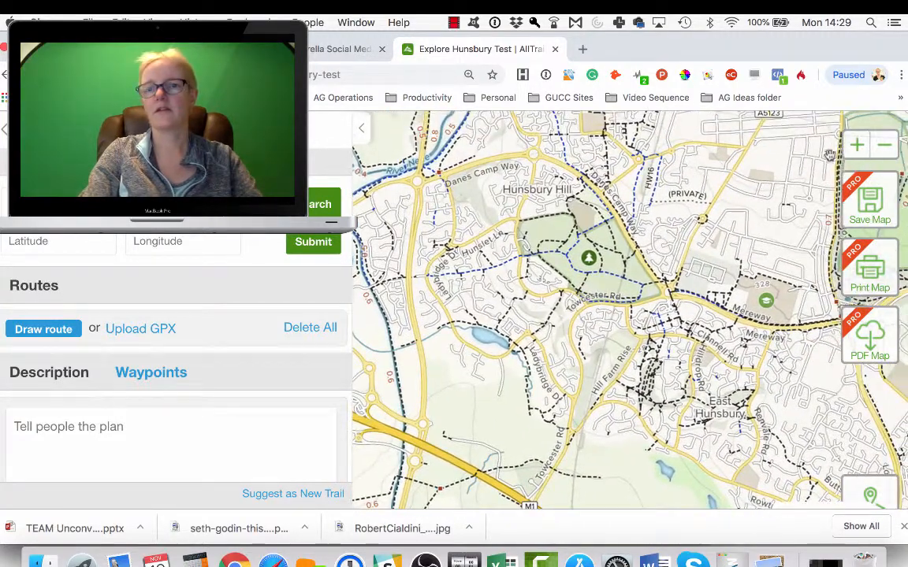
pyautogui.click(856, 146)
pyautogui.moveTo(441, 396); pyautogui.dragTo(626, 323)
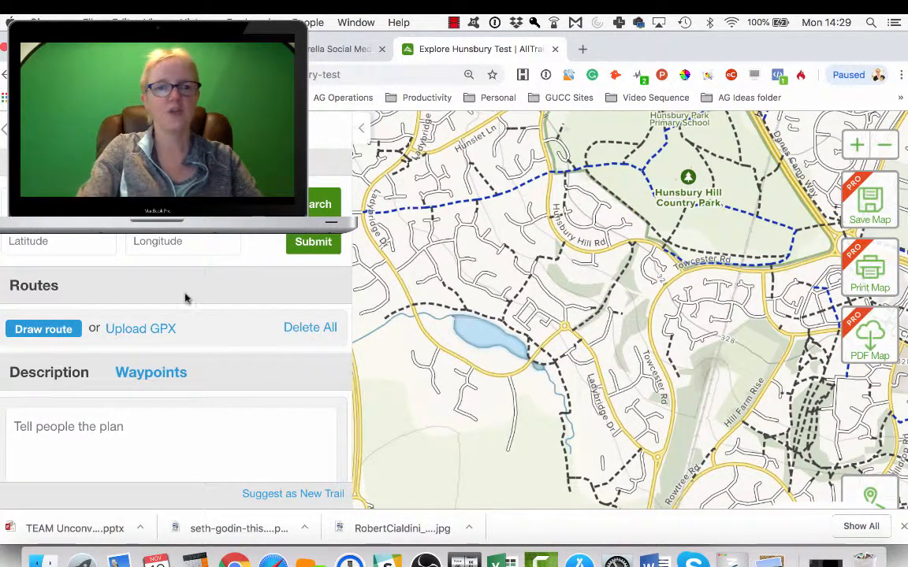
pyautogui.click(43, 330)
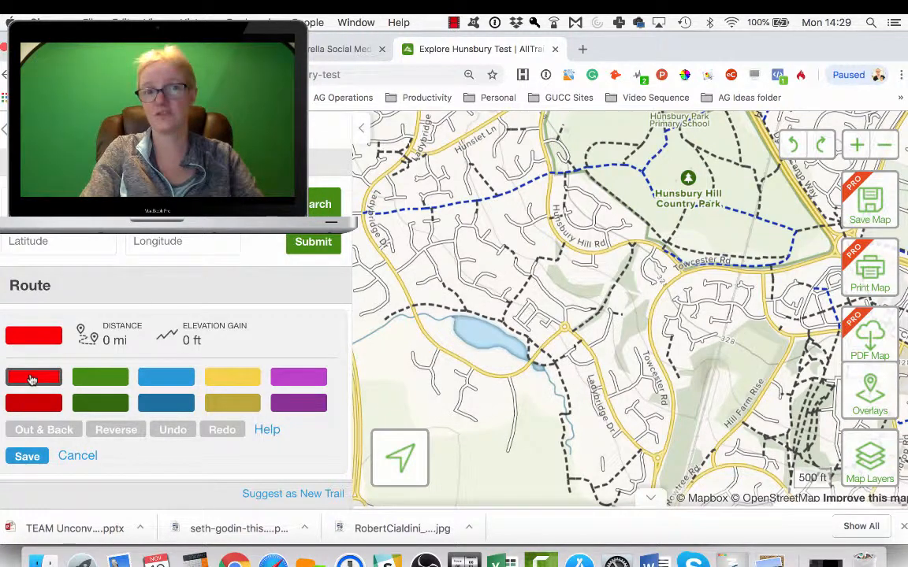
pyautogui.click(533, 367)
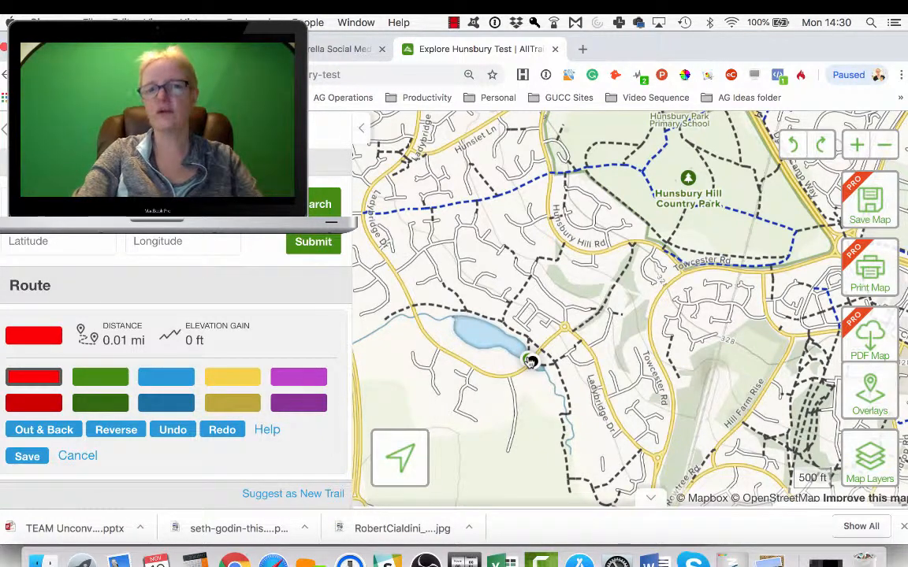
pyautogui.click(554, 367)
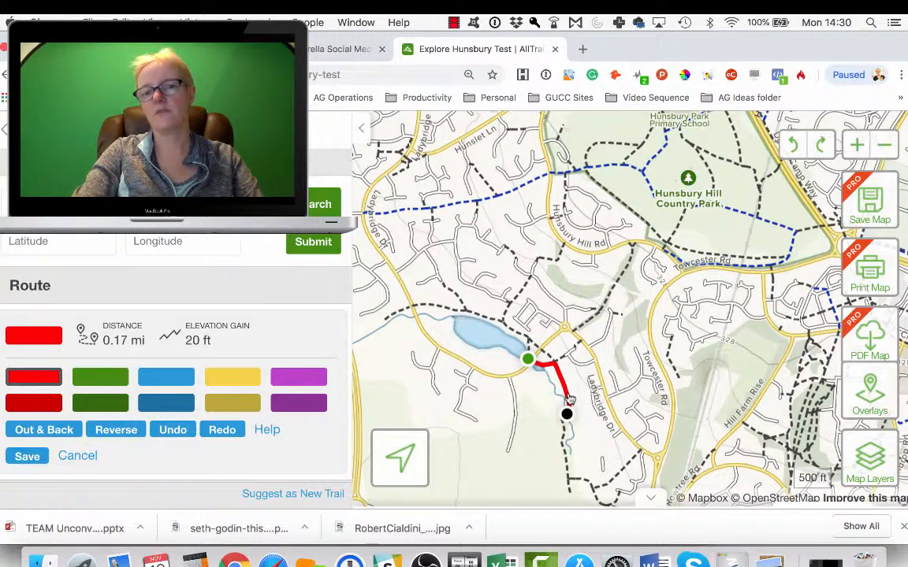
pyautogui.click(569, 413)
pyautogui.click(564, 442)
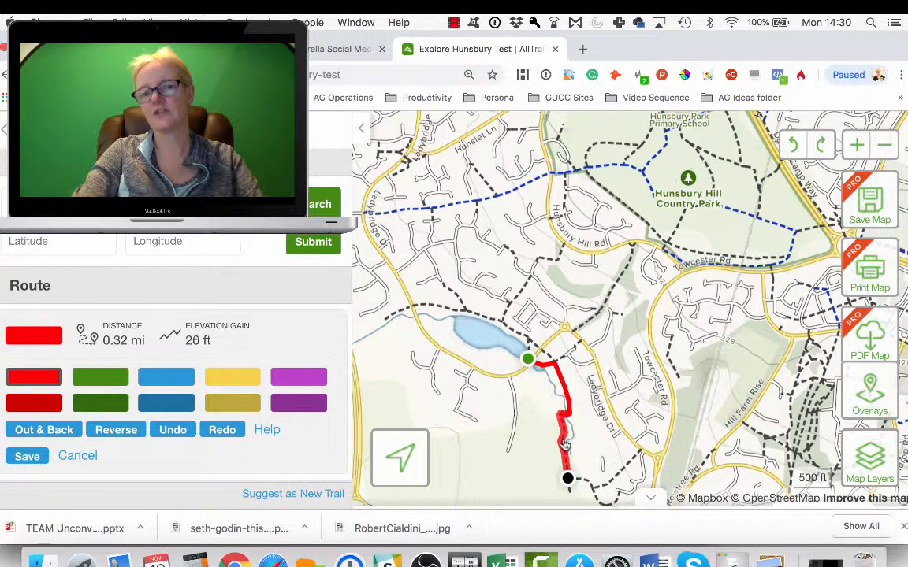
# Extend the route southeast along the footpath to the road at Rowtree Rd, bringing it to about 0.51 mi.
pyautogui.moveTo(619, 454); pyautogui.dragTo(580, 353)
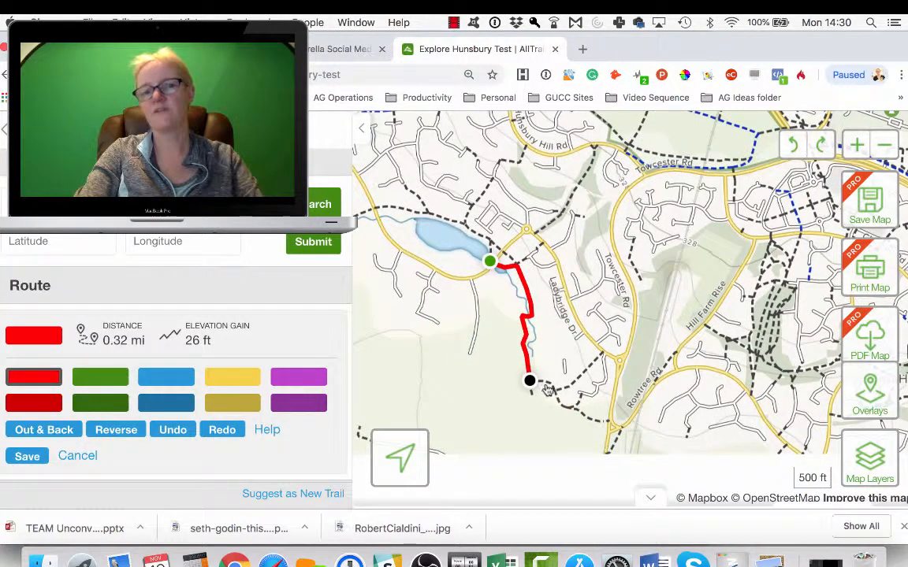
pyautogui.click(550, 383)
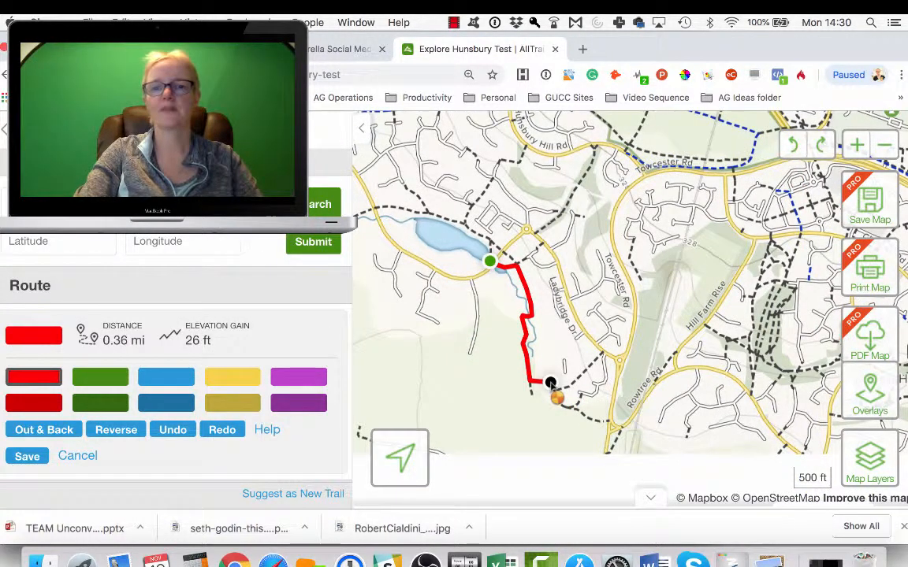
pyautogui.click(560, 401)
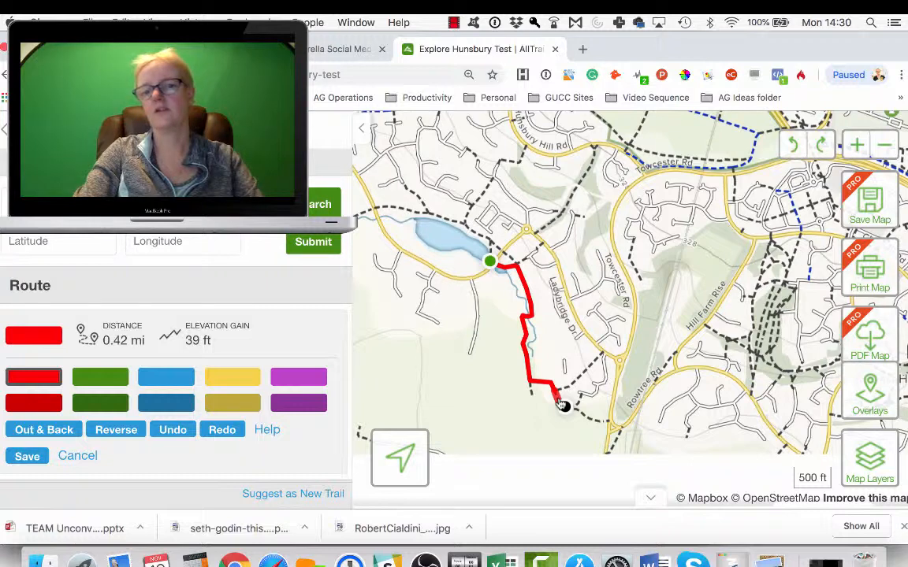
pyautogui.click(584, 411)
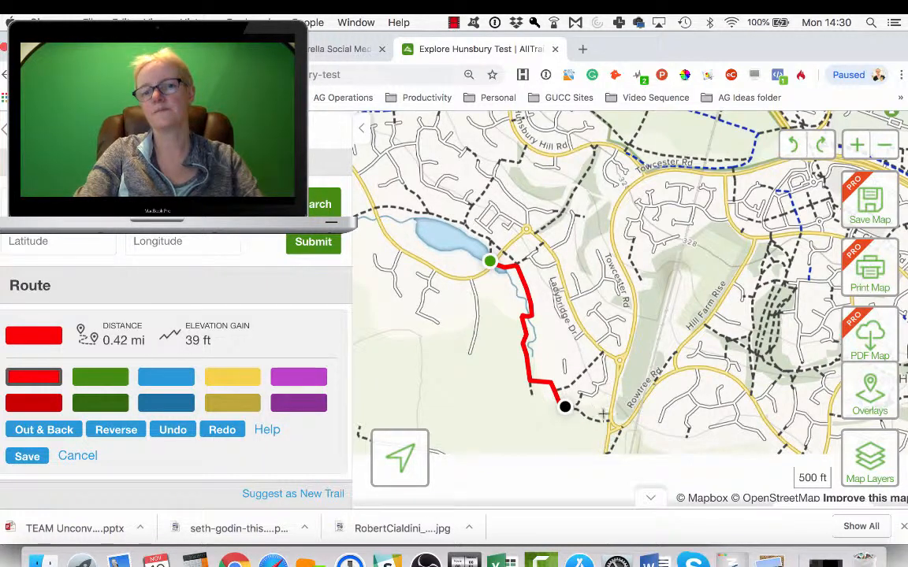
pyautogui.click(608, 420)
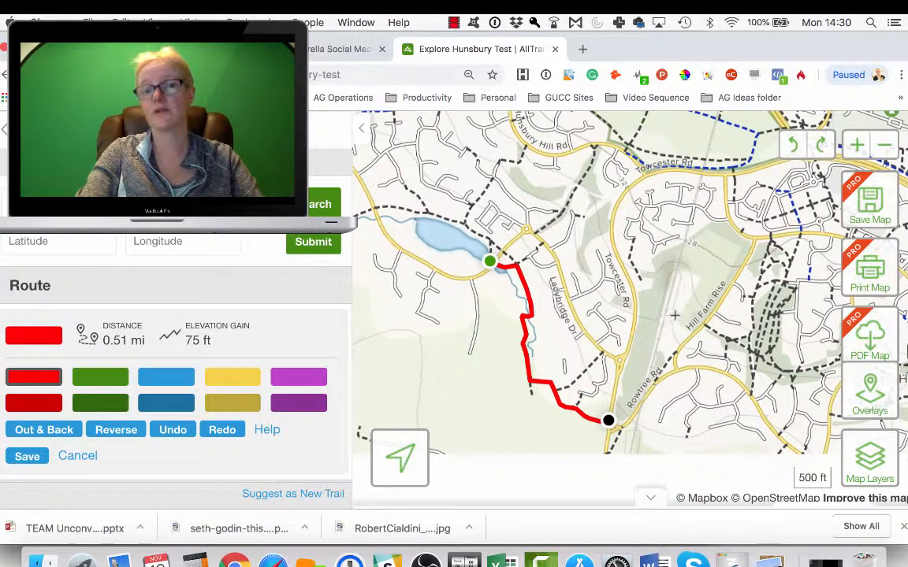
# Extend the route northeast along Rowtree Rd and Hill Farm Rise to the junction at its north end, reaching about 0.99 mi.
pyautogui.moveTo(675, 310); pyautogui.dragTo(644, 451)
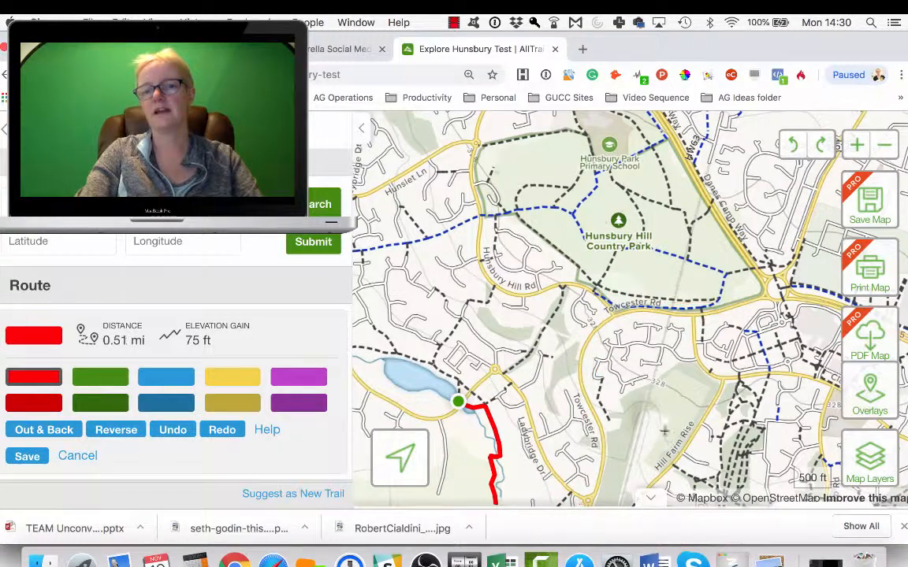
pyautogui.moveTo(599, 394); pyautogui.dragTo(635, 254)
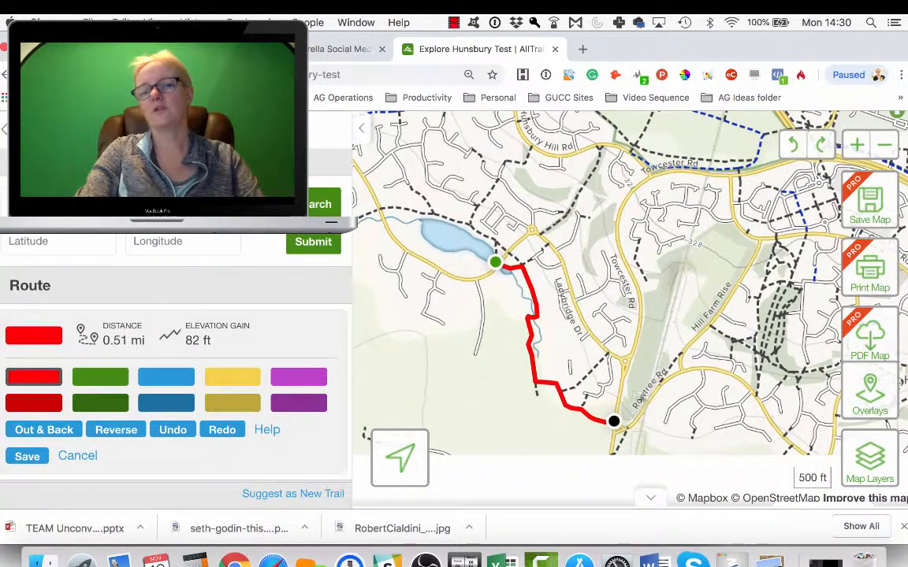
pyautogui.click(648, 404)
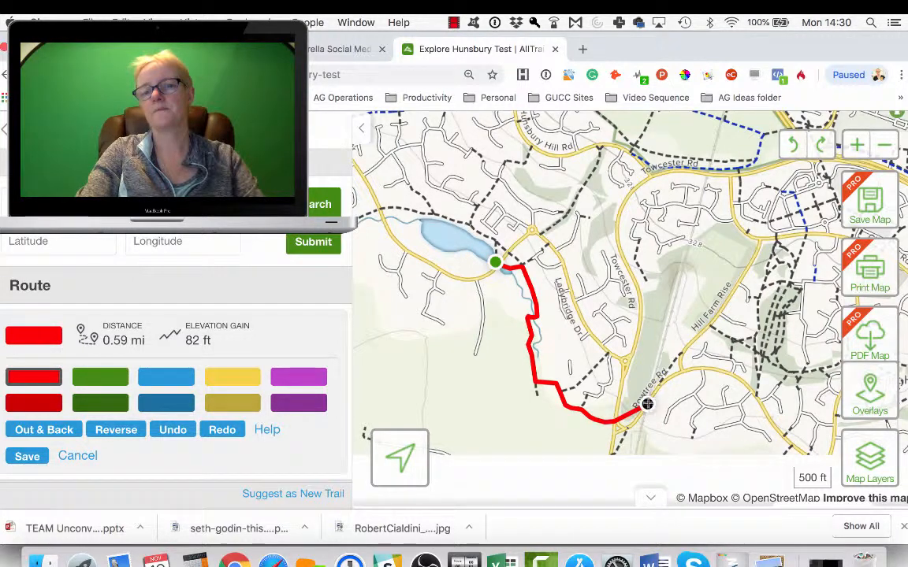
pyautogui.click(683, 353)
pyautogui.click(661, 384)
pyautogui.click(672, 358)
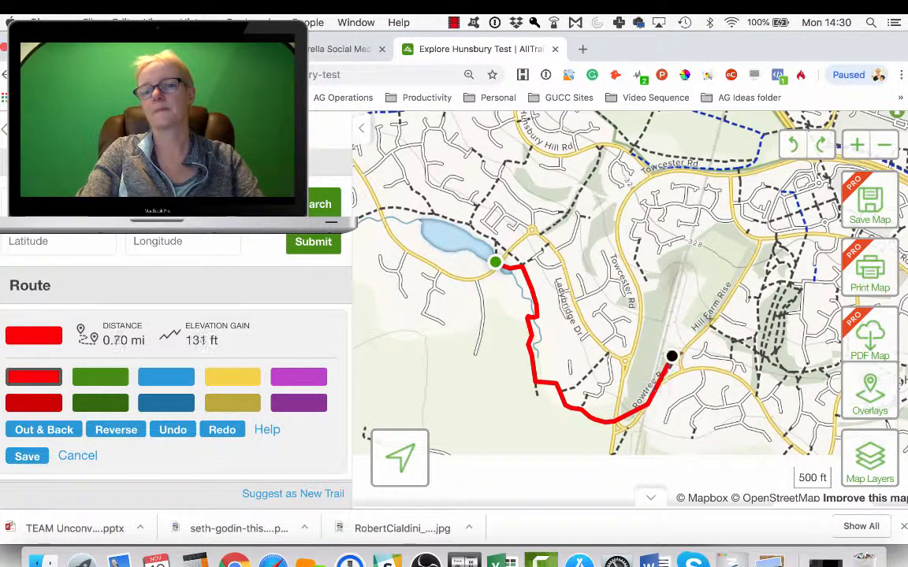
pyautogui.click(725, 304)
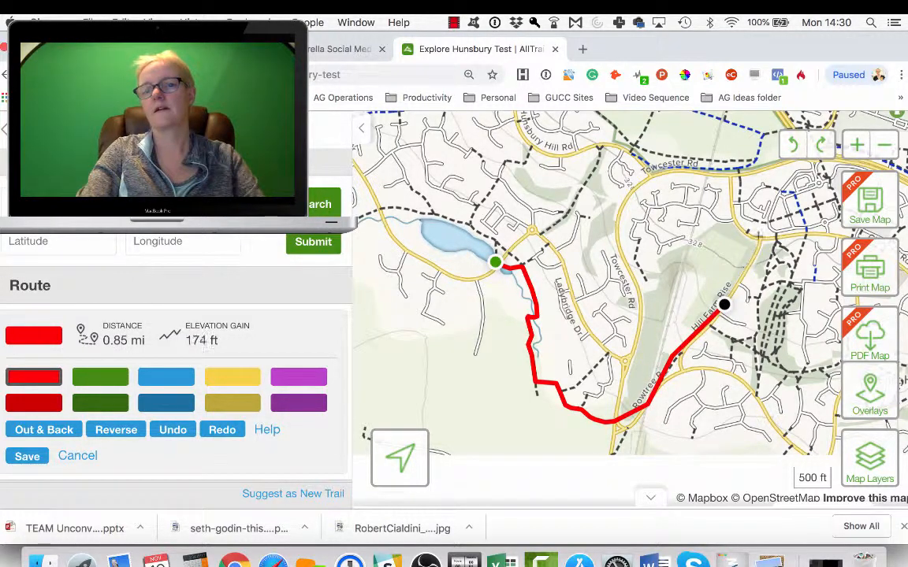
pyautogui.click(759, 240)
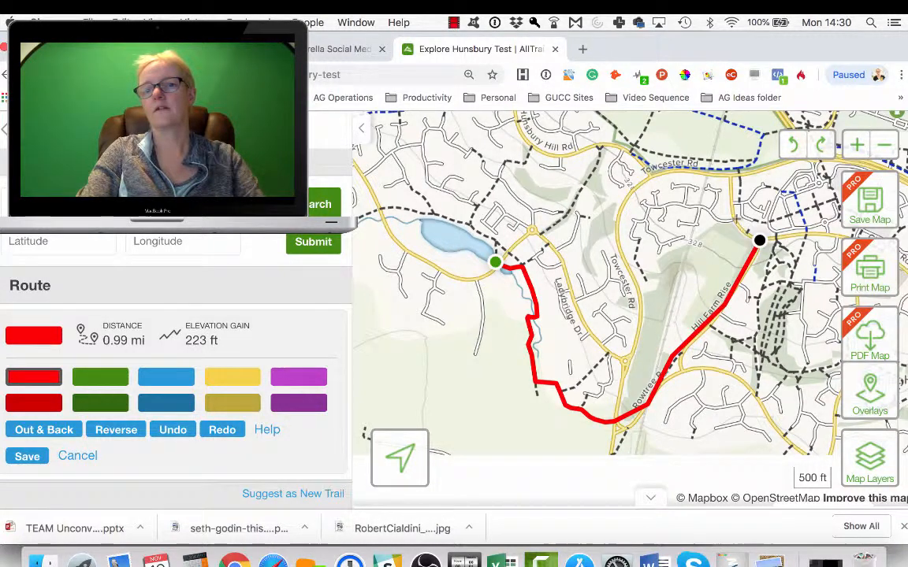
pyautogui.click(731, 194)
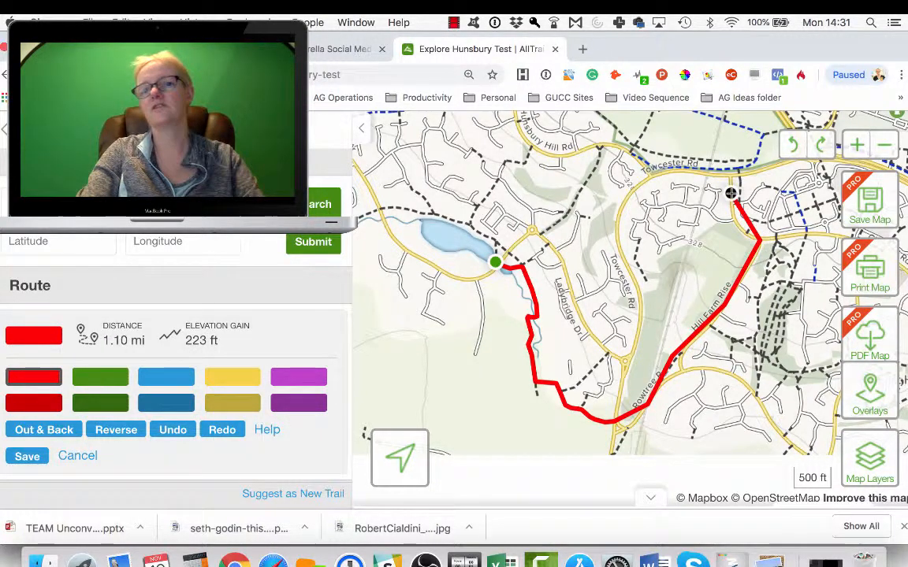
pyautogui.click(739, 182)
pyautogui.click(801, 142)
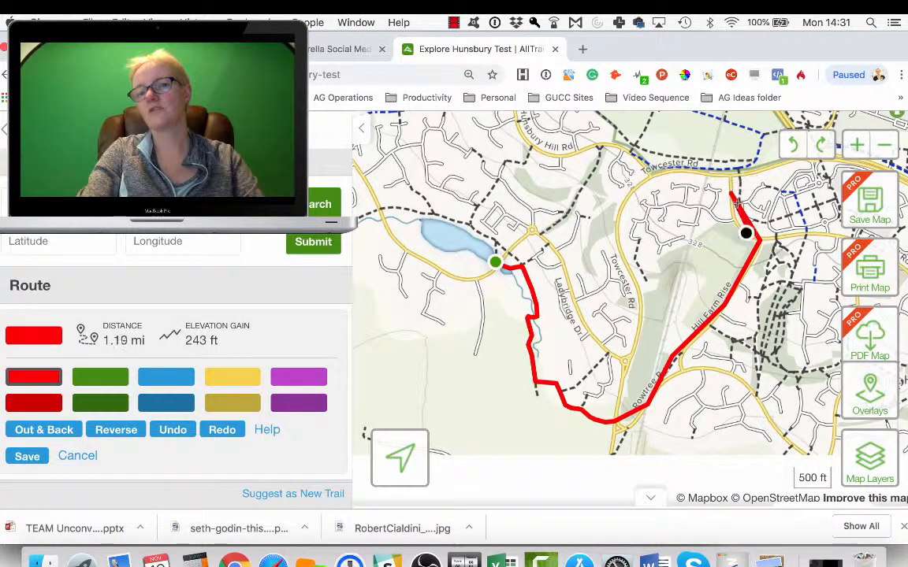
pyautogui.click(796, 146)
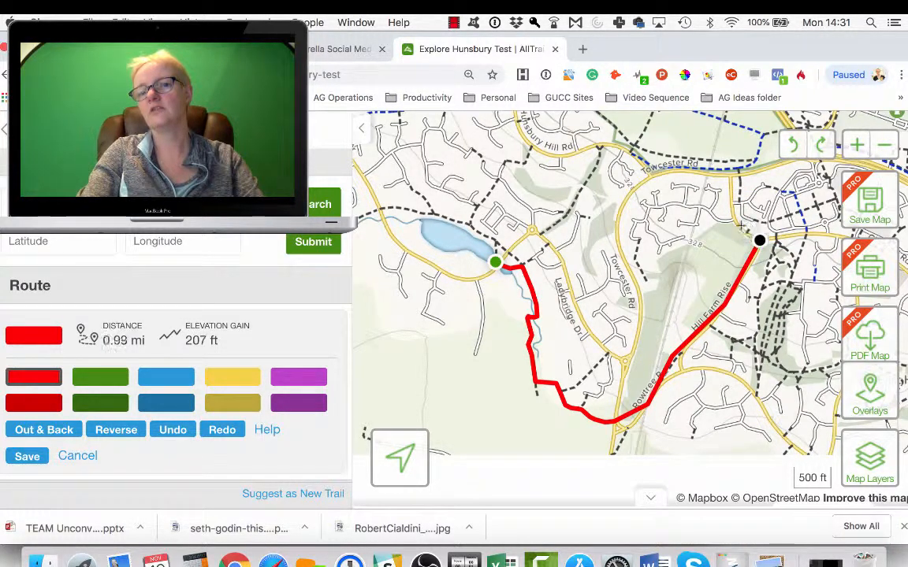
# Extend the route northwest and north from the Hill Farm Rise junction to Towcester Rd, bringing it to about 1.15 mi.
pyautogui.click(739, 227)
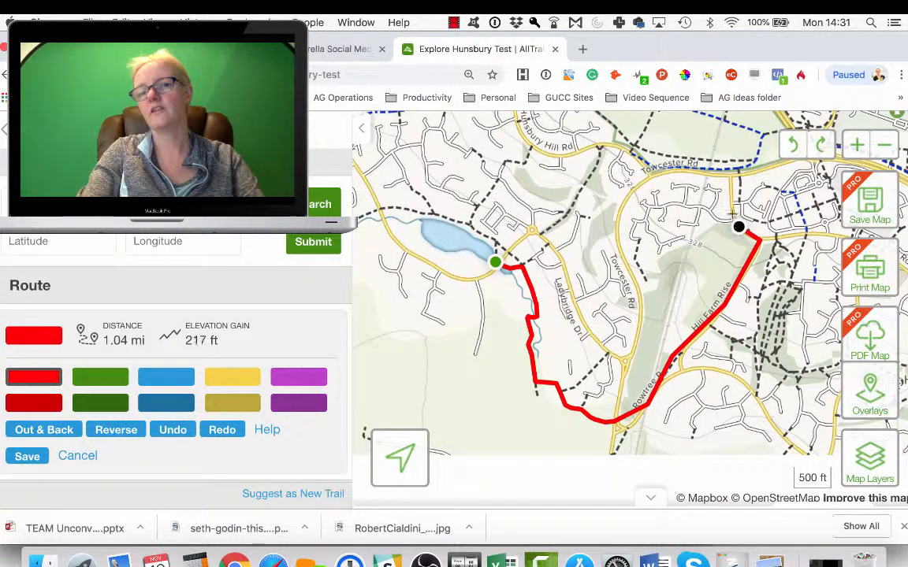
pyautogui.click(731, 213)
pyautogui.click(731, 192)
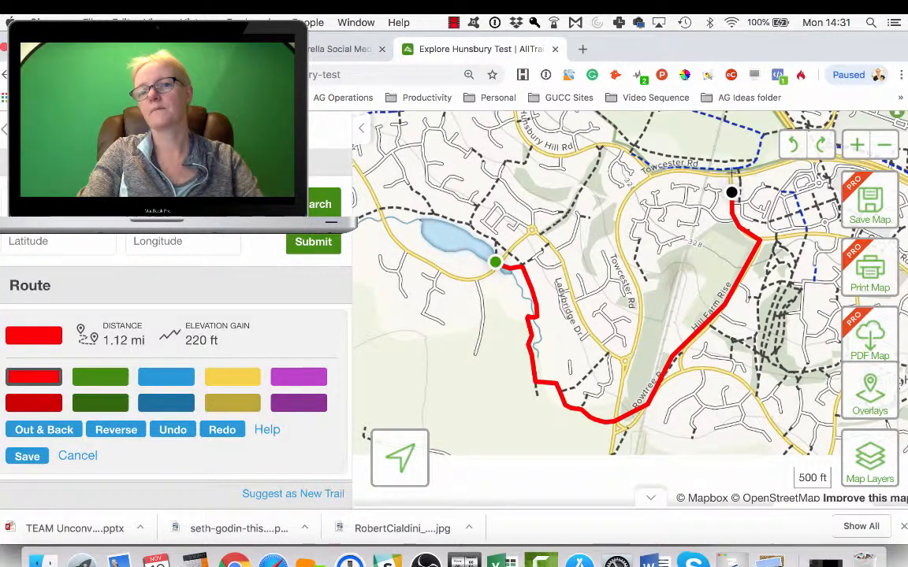
pyautogui.click(729, 177)
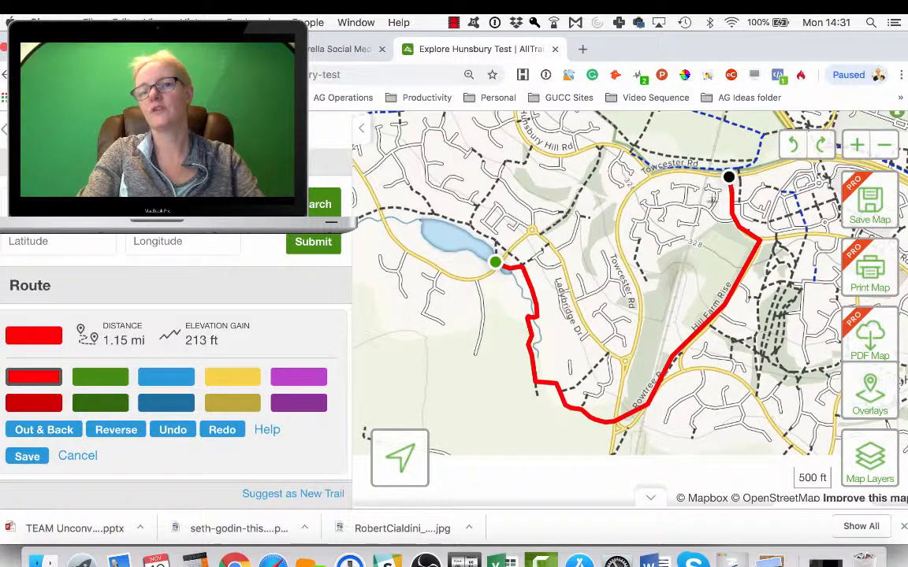
# Extend the route north through the east side of Hunsbury Hill Country Park and around Hunsbury Park Primary School, reaching about 1.83 mi.
pyautogui.moveTo(713, 200); pyautogui.dragTo(651, 394)
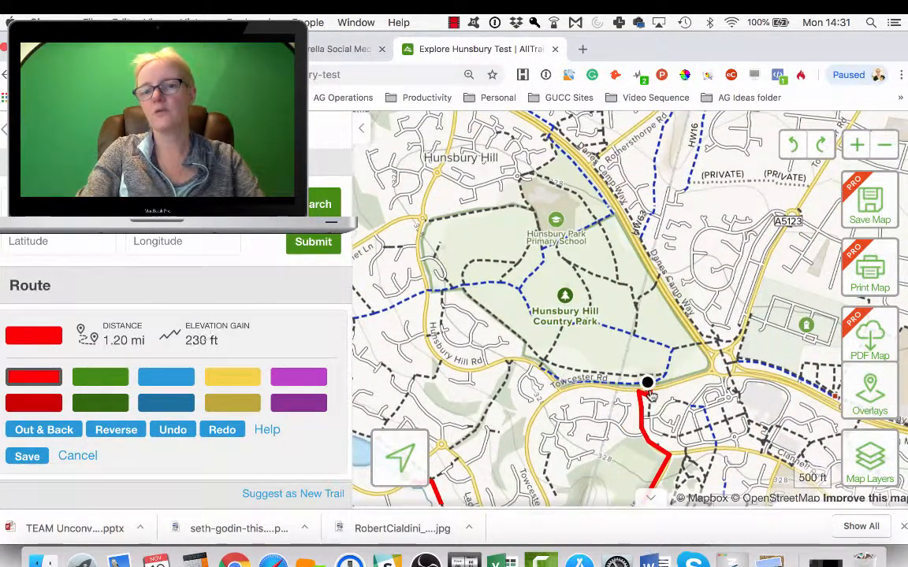
pyautogui.click(544, 360)
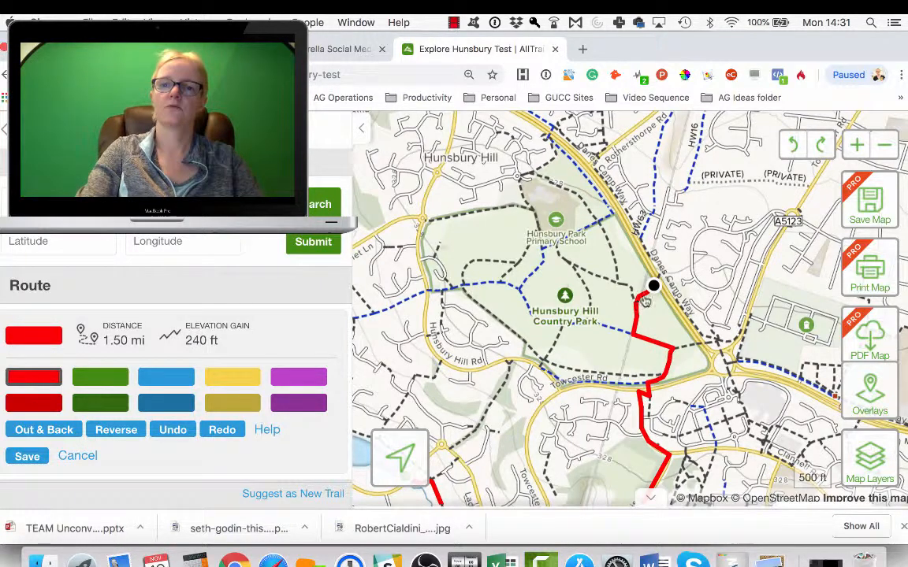
pyautogui.click(794, 145)
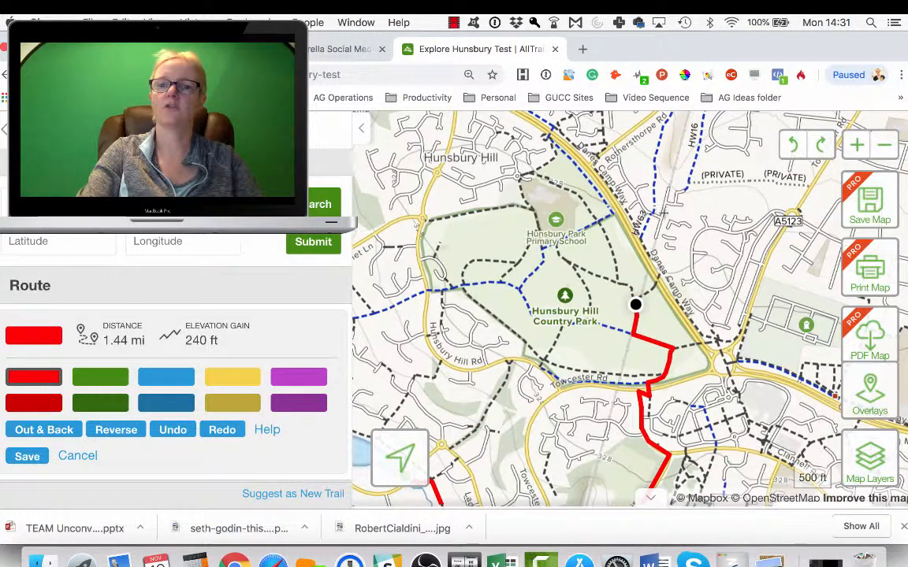
pyautogui.click(598, 221)
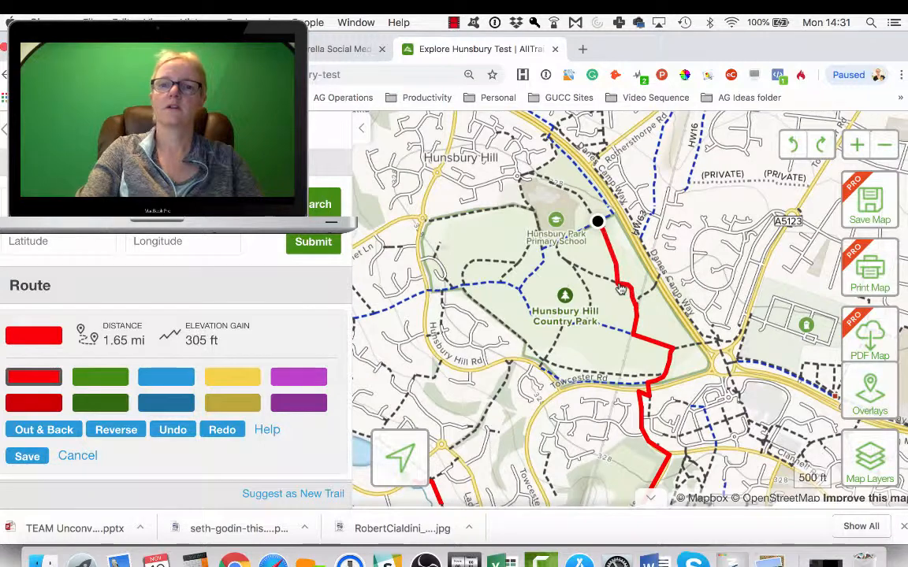
pyautogui.click(527, 172)
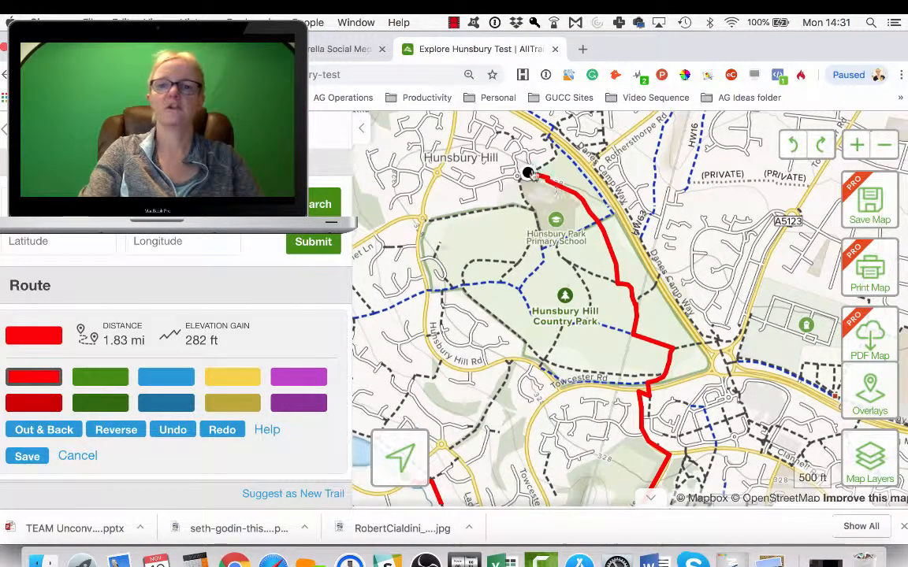
pyautogui.click(459, 296)
pyautogui.moveTo(459, 295); pyautogui.dragTo(528, 289)
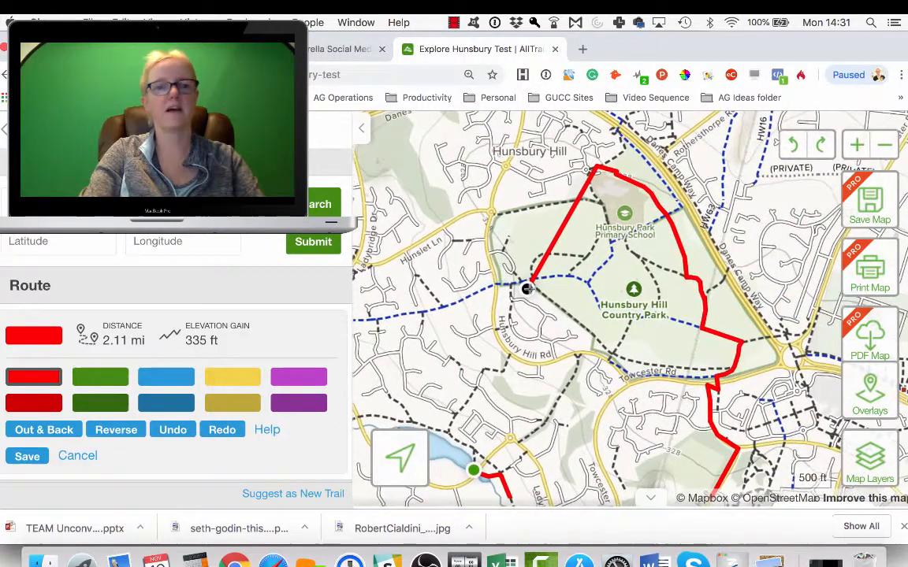
pyautogui.scroll(2, 529, 291)
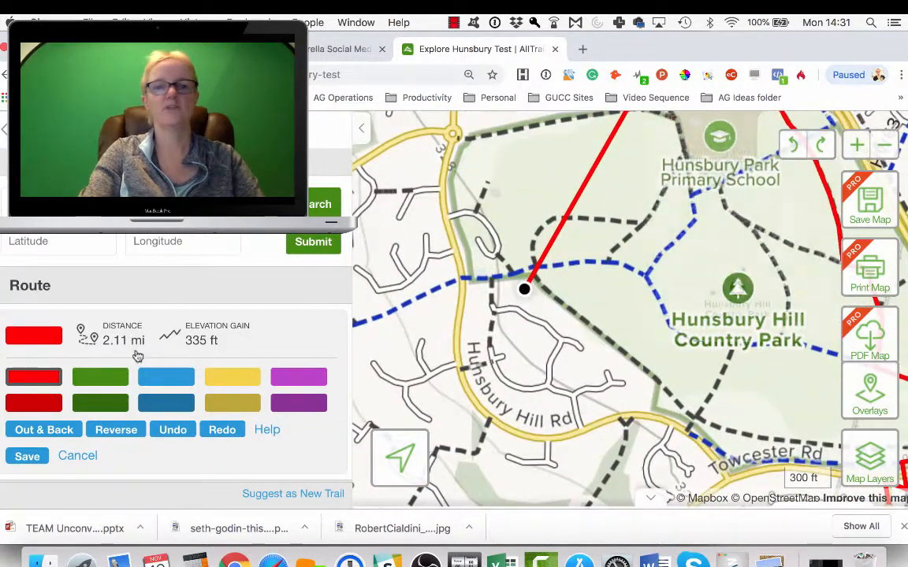
pyautogui.click(790, 149)
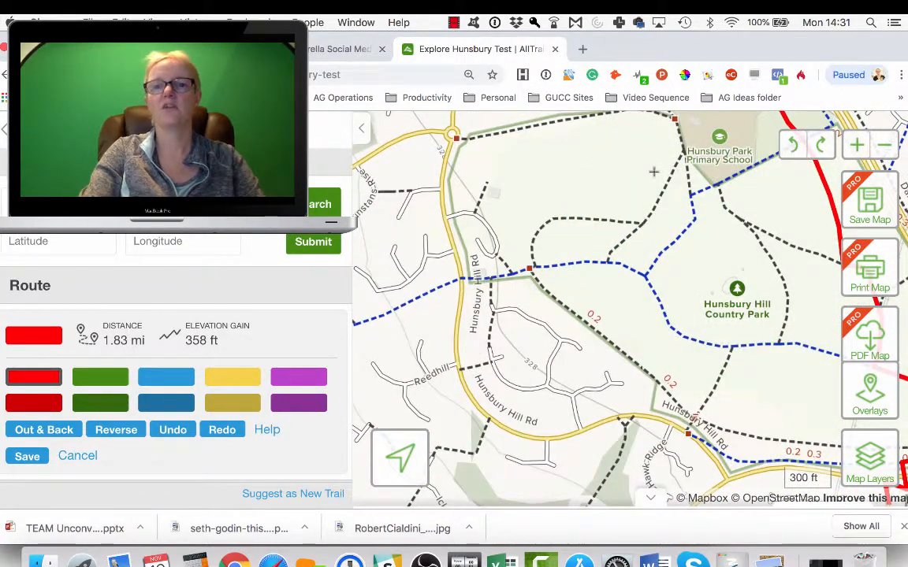
# Extend the route down the school's west side and along the park footpaths to the park's southwest corner, reaching about 2.19 mi.
pyautogui.moveTo(565, 178); pyautogui.dragTo(536, 375)
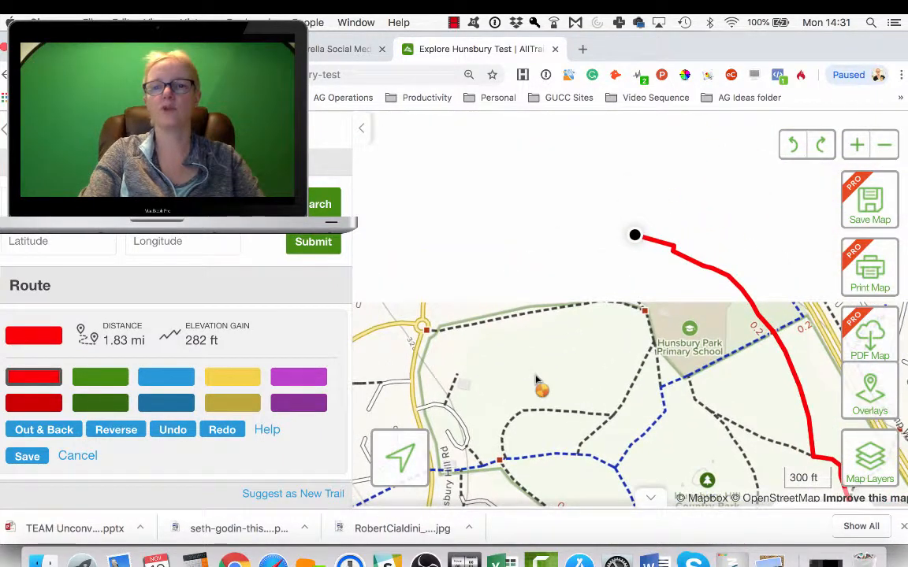
pyautogui.click(785, 174)
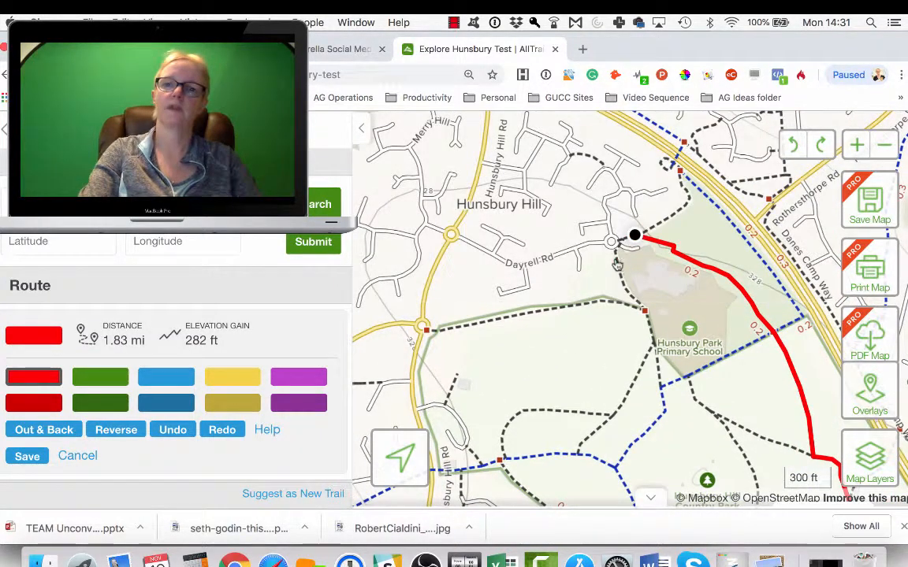
pyautogui.click(643, 309)
pyautogui.click(613, 415)
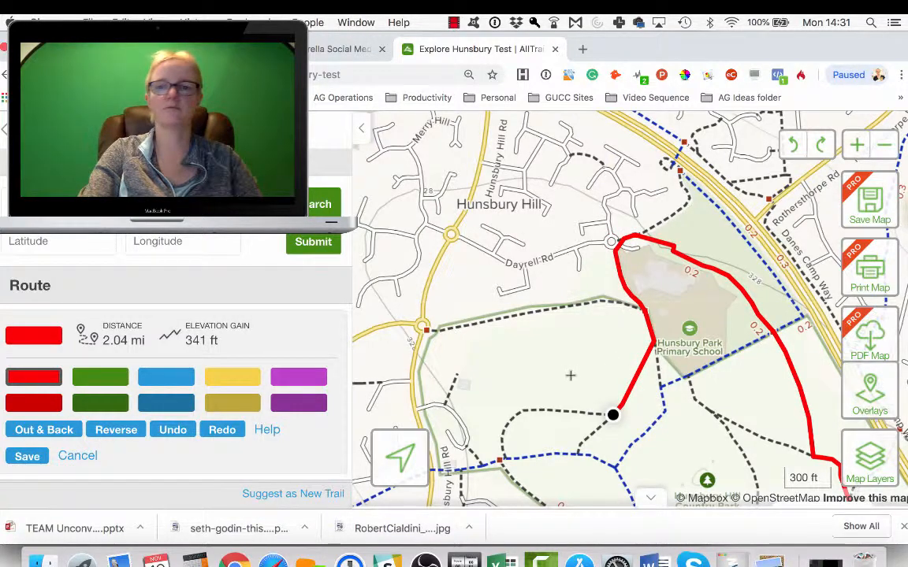
pyautogui.moveTo(521, 377); pyautogui.dragTo(636, 258)
pyautogui.click(620, 315)
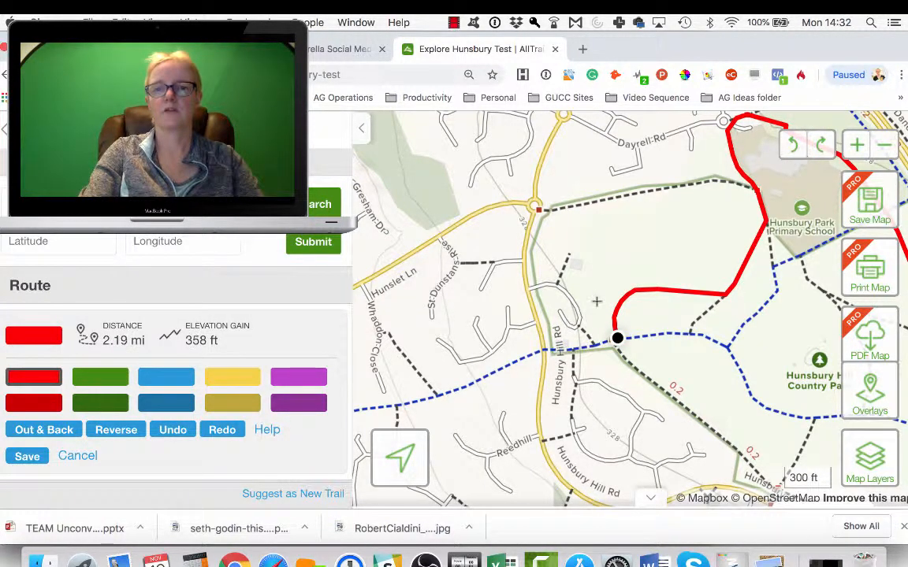
# Extend the route west across Hunsbury Hill Rd along the blue dashed path to just south of Greenglades, reaching about 2.52 mi.
pyautogui.moveTo(596, 298); pyautogui.dragTo(542, 92)
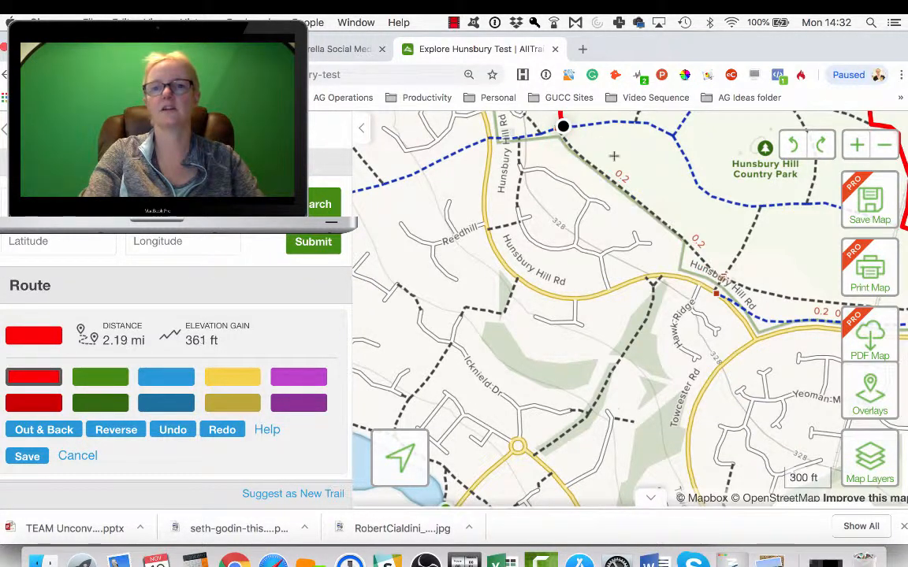
pyautogui.moveTo(613, 155); pyautogui.dragTo(657, 226)
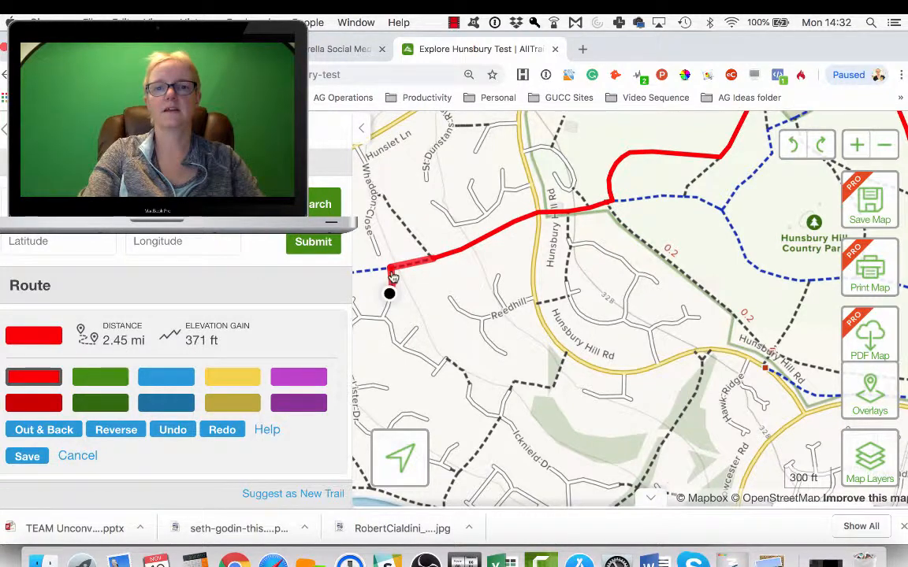
pyautogui.moveTo(425, 301); pyautogui.dragTo(517, 257)
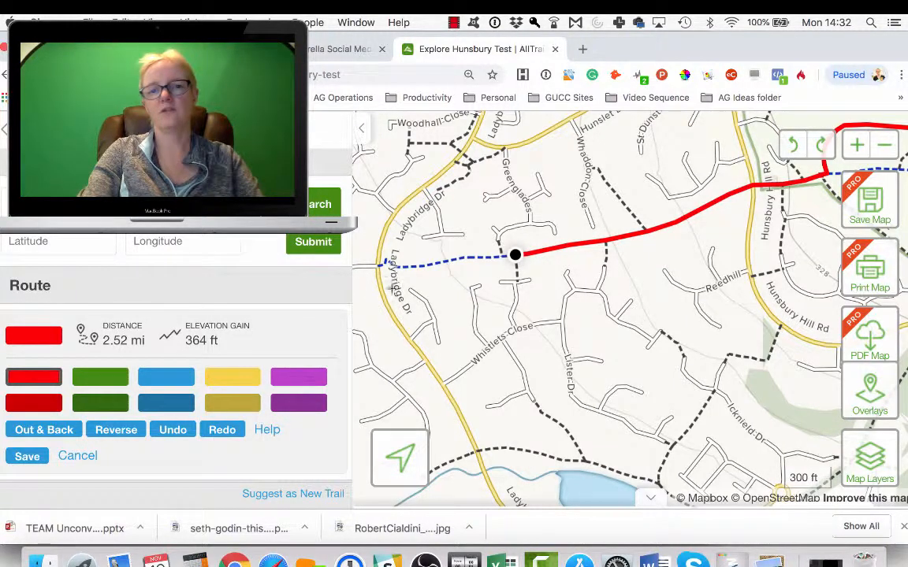
# Extend the route south to Whistlets Close and down the side road southeast of it, bringing it to about 2.66 mi.
pyautogui.click(515, 280)
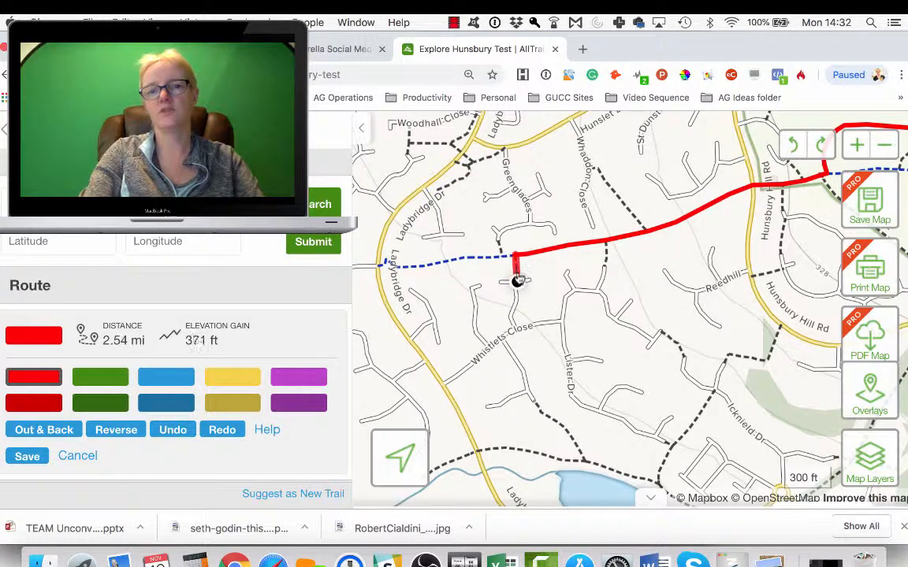
pyautogui.click(516, 301)
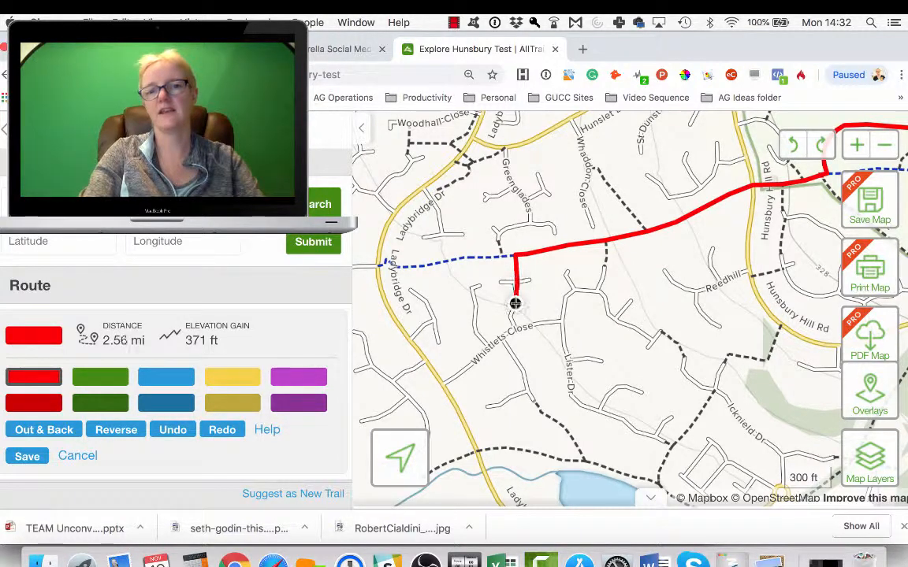
pyautogui.click(510, 319)
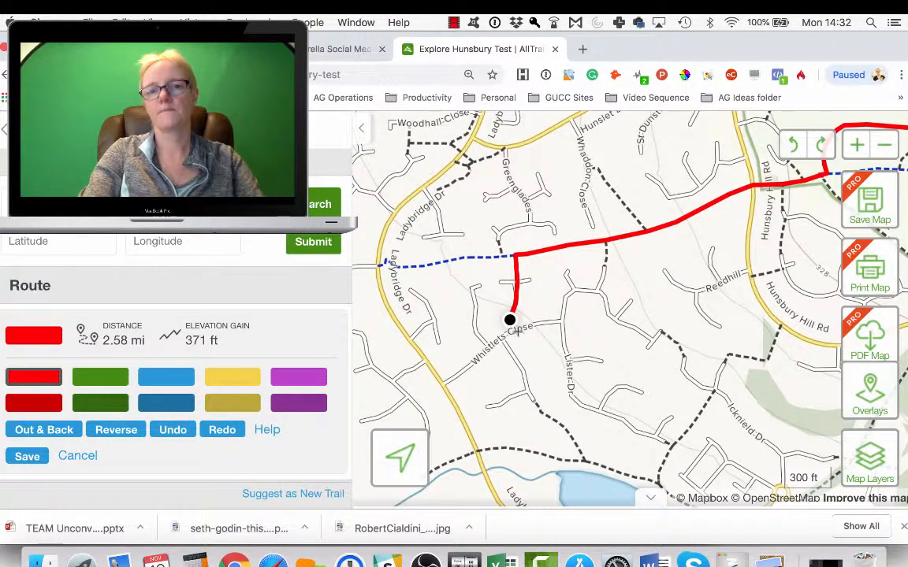
pyautogui.click(517, 331)
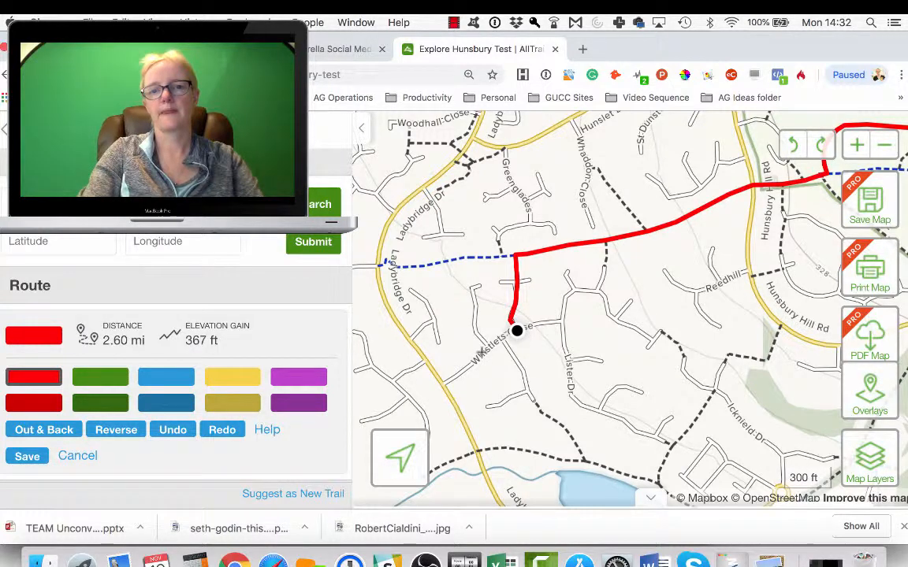
pyautogui.click(500, 339)
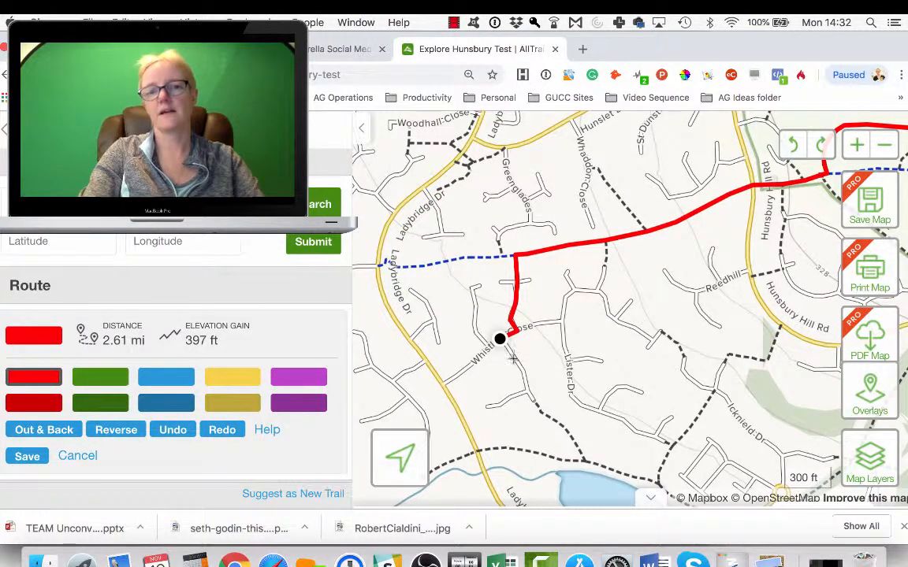
pyautogui.click(513, 358)
pyautogui.click(525, 376)
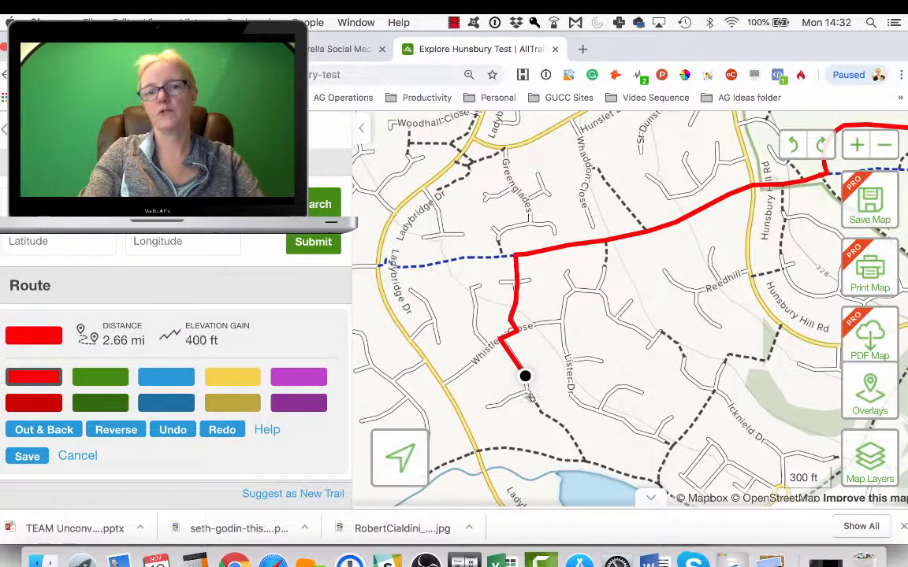
# Extend the route southeast from the side road below Whistlets Close to the footpath north of the lake, reaching about 2.77 mi.
pyautogui.click(530, 397)
pyautogui.moveTo(578, 418); pyautogui.dragTo(456, 335)
pyautogui.click(456, 367)
pyautogui.click(455, 364)
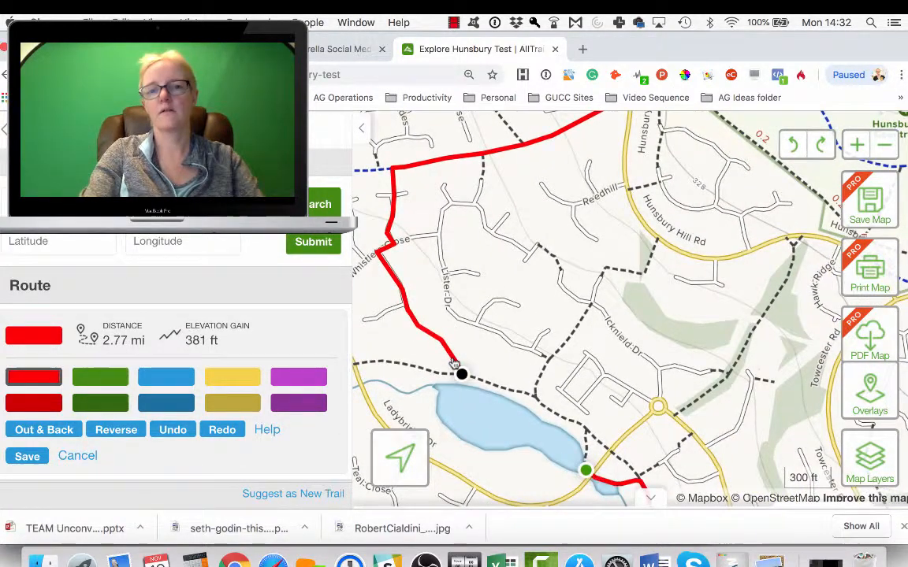
pyautogui.click(549, 359)
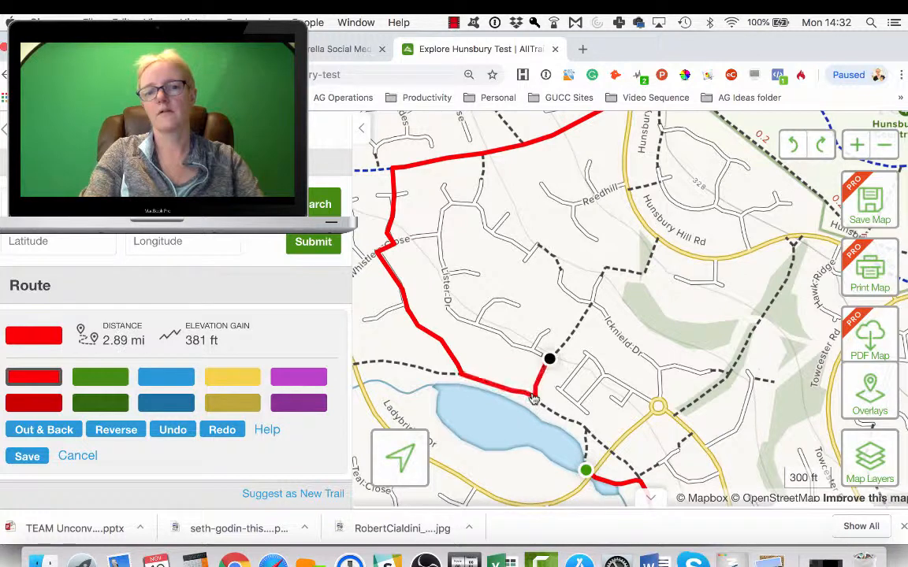
pyautogui.click(460, 375)
pyautogui.click(791, 145)
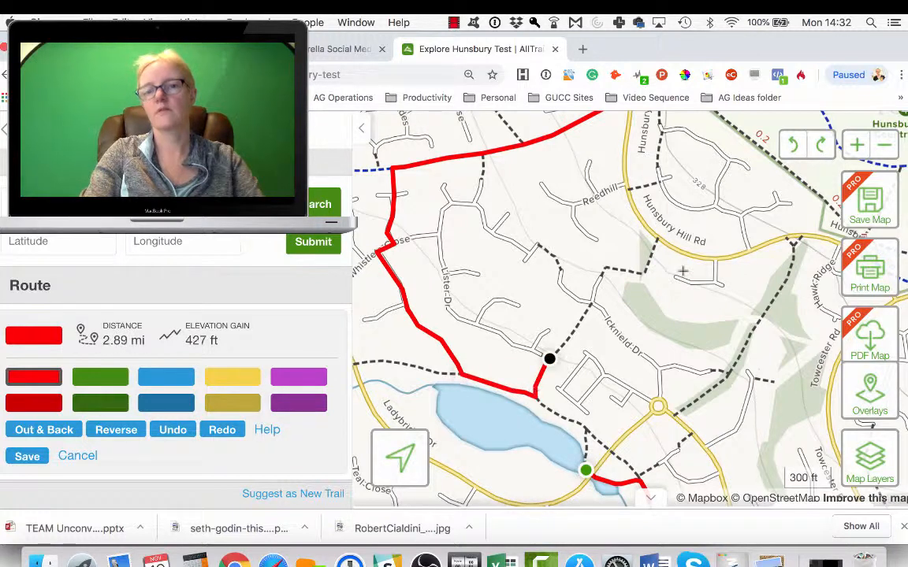
pyautogui.click(794, 147)
# Extend the route along the footpath northeast of the lake back to its starting point, reaching about 2.94 mi, and save it.
pyautogui.click(580, 425)
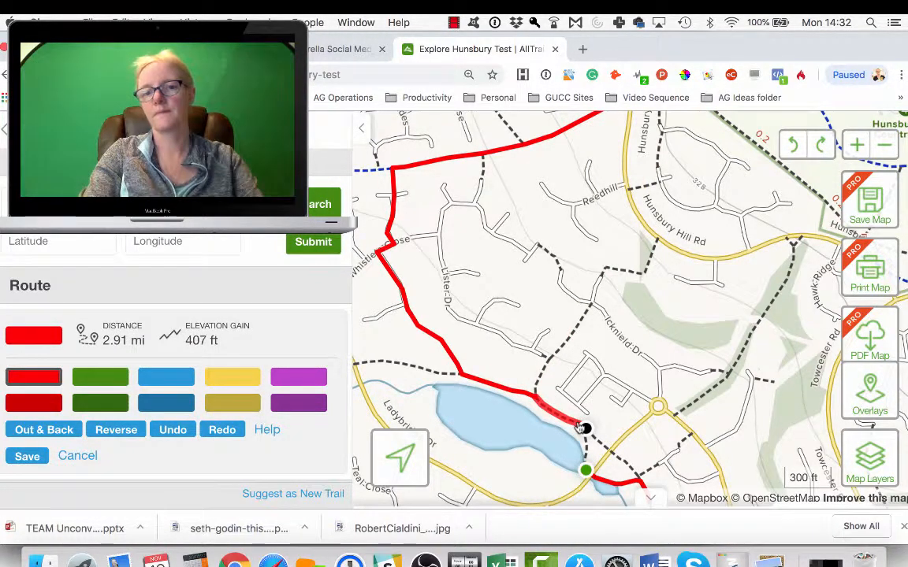
pyautogui.click(586, 463)
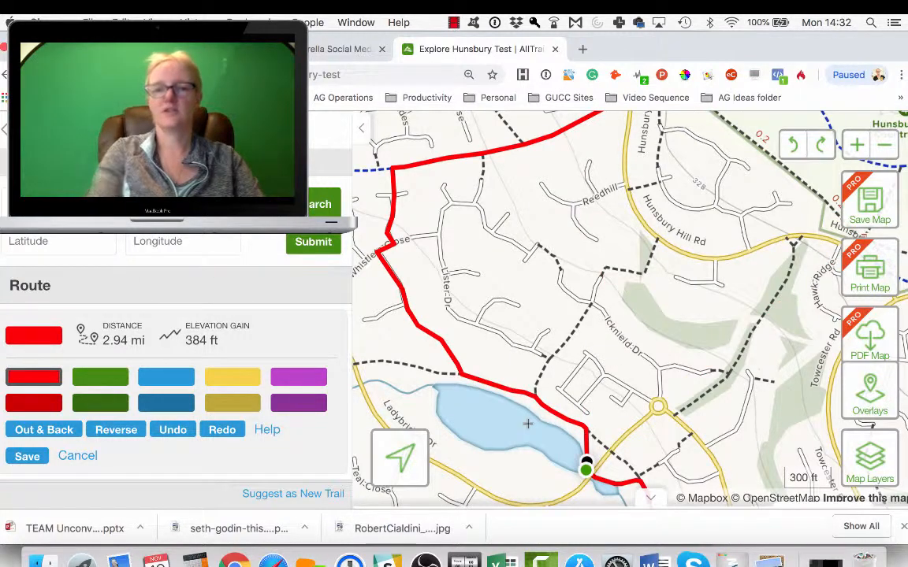
pyautogui.scroll(-5, 523, 428)
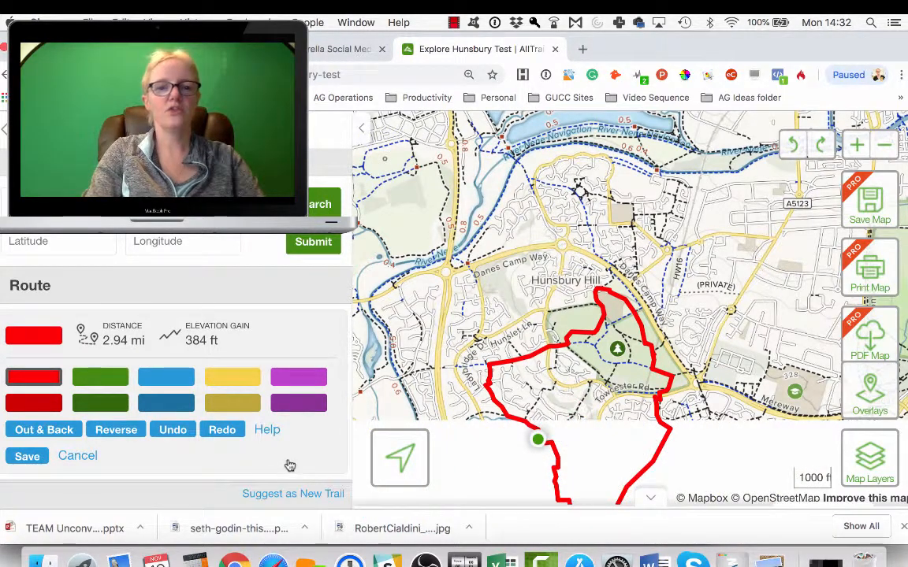
pyautogui.click(27, 457)
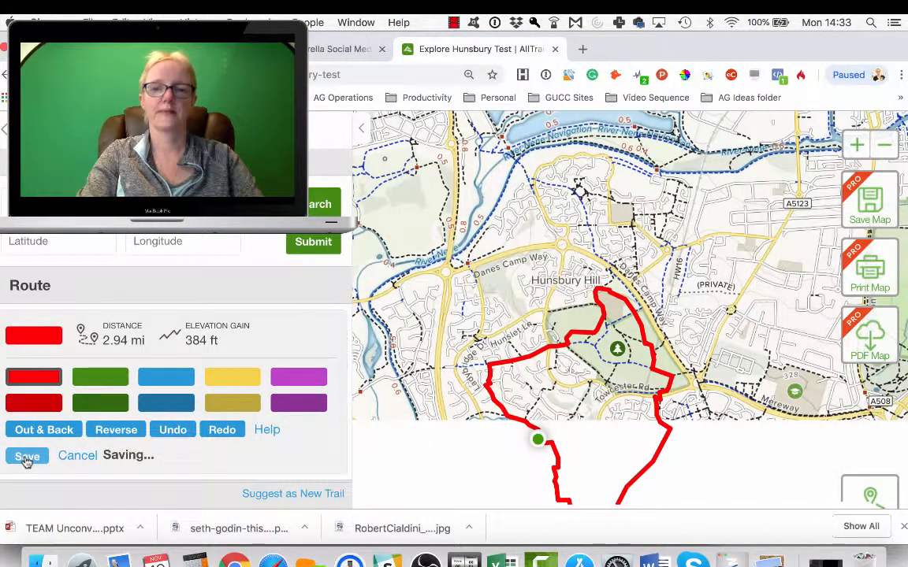
pyautogui.scroll(-5, 299, 456)
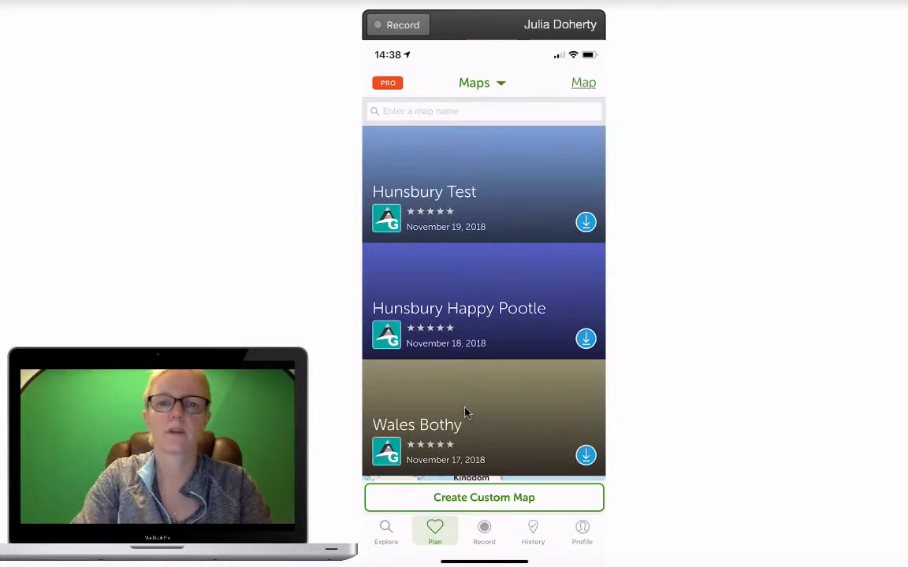
# Switch to the AllTrails phone app, open the Hunsbury Test map and load it into the recorder.
pyautogui.click(494, 206)
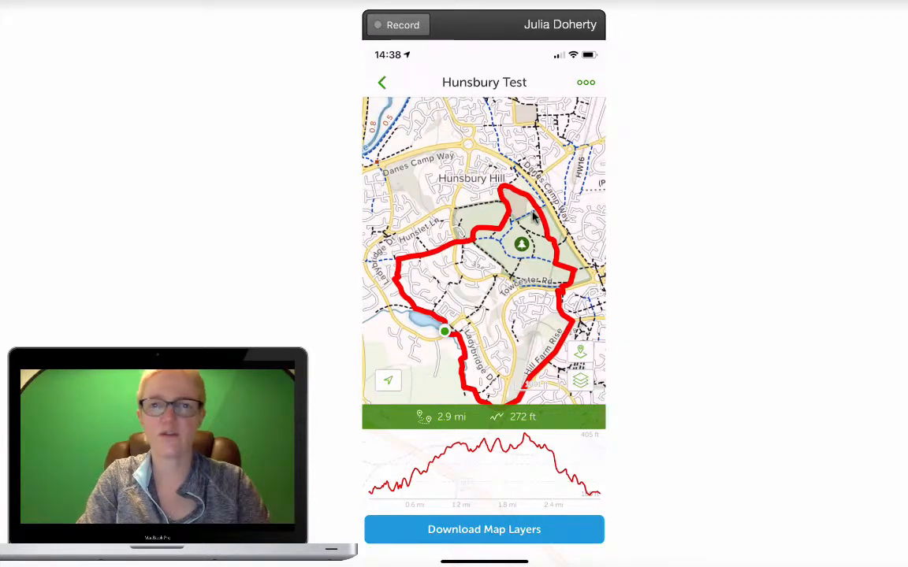
pyautogui.click(582, 93)
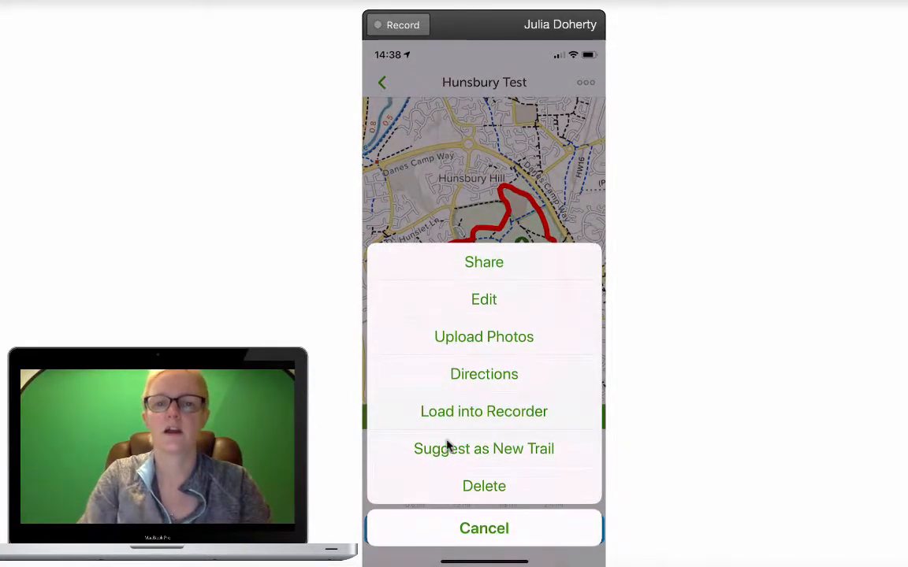
pyautogui.click(506, 420)
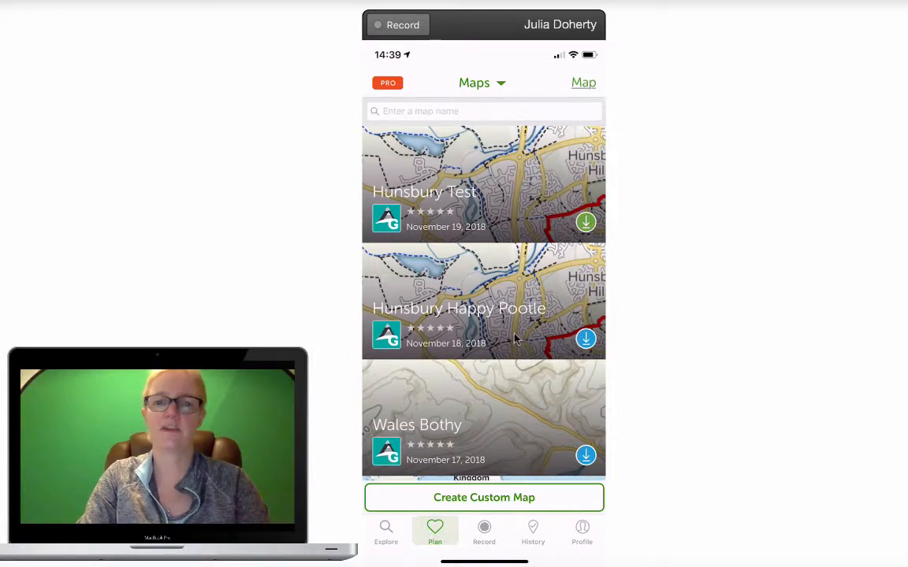
# Look through the list of saved custom maps and their download status, and return towards the newest ones.
pyautogui.scroll(-3, 516, 339)
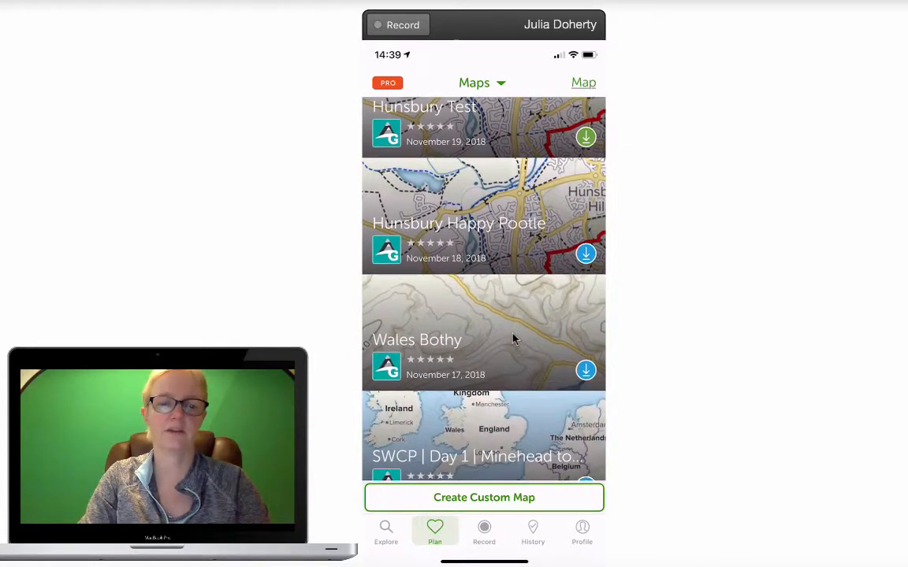
pyautogui.scroll(-5, 513, 339)
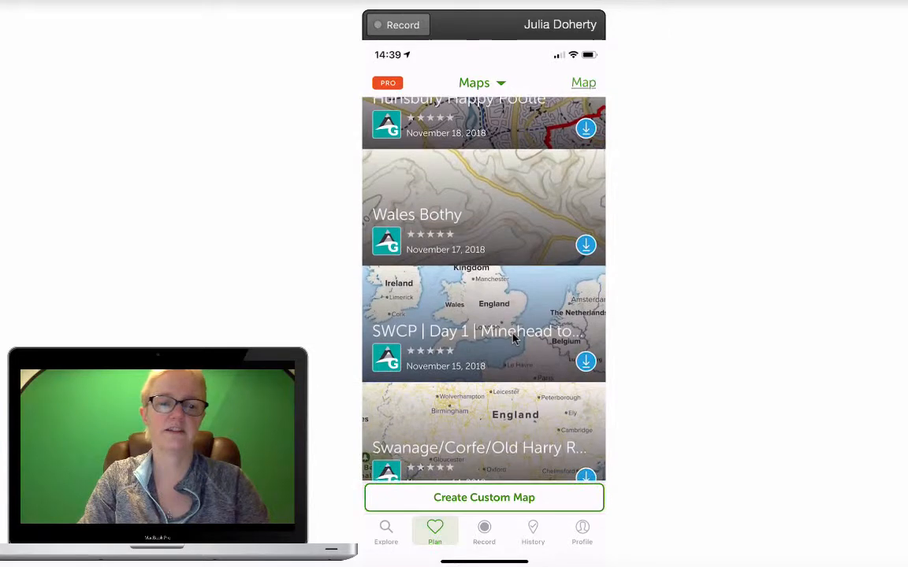
pyautogui.scroll(-5, 512, 339)
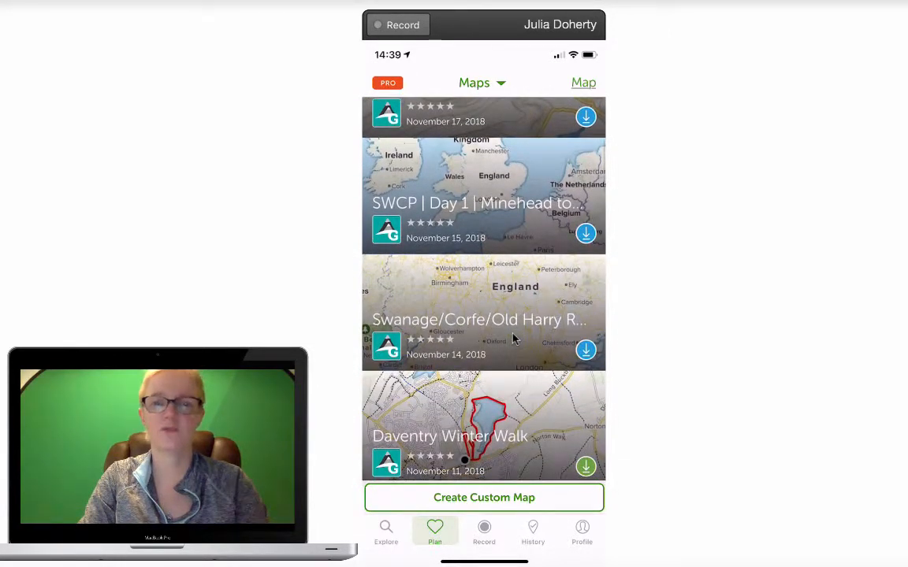
pyautogui.scroll(-4, 512, 338)
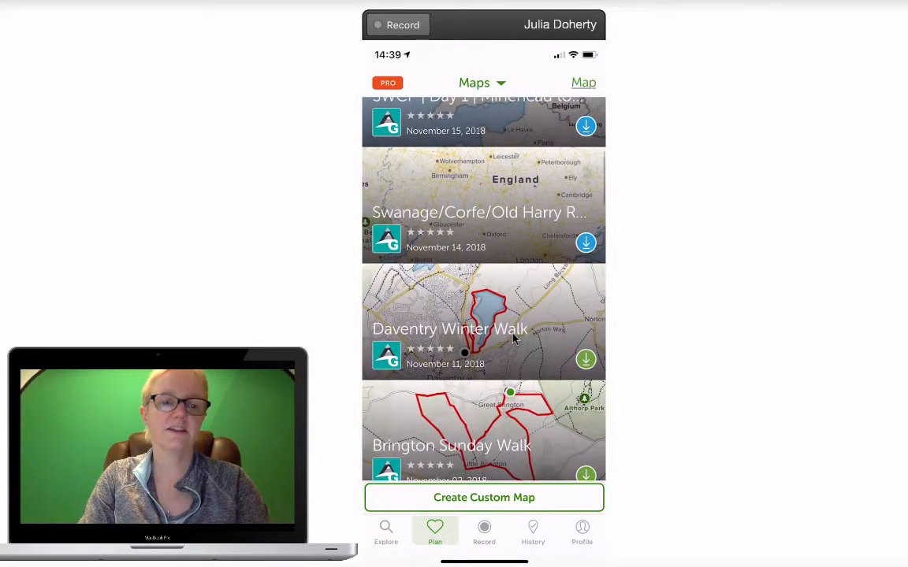
pyautogui.scroll(-4, 512, 339)
pyautogui.scroll(-2, 512, 339)
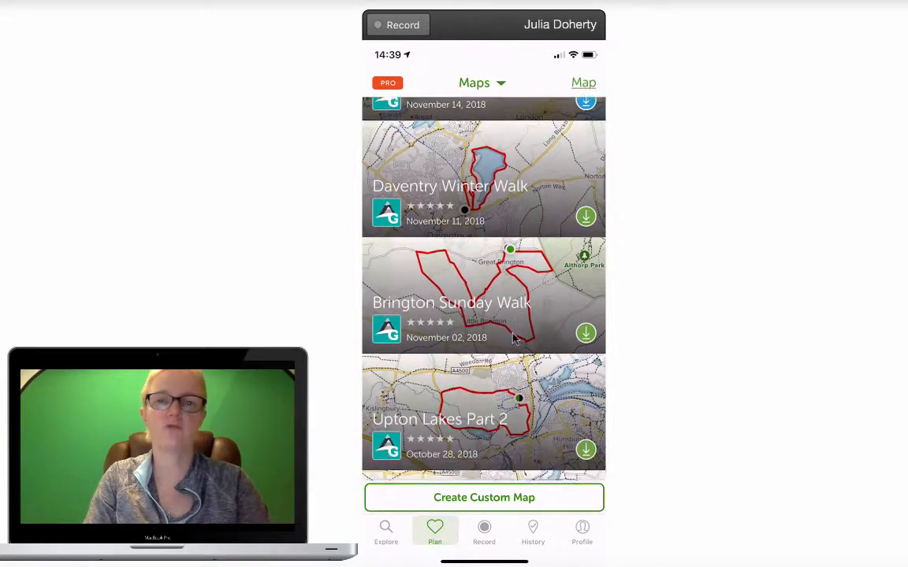
pyautogui.scroll(-2, 512, 339)
pyautogui.scroll(-4, 512, 338)
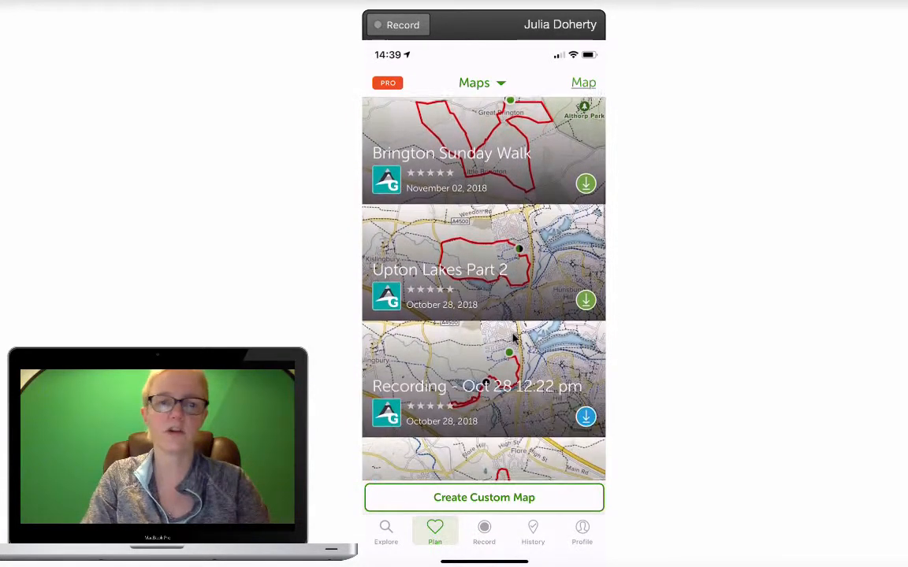
pyautogui.scroll(-5, 512, 338)
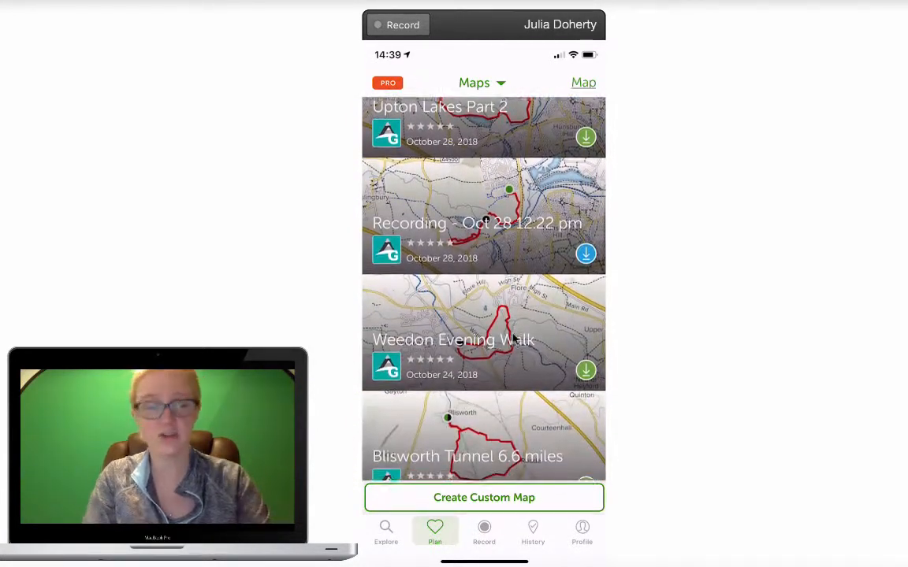
pyautogui.scroll(6, 512, 339)
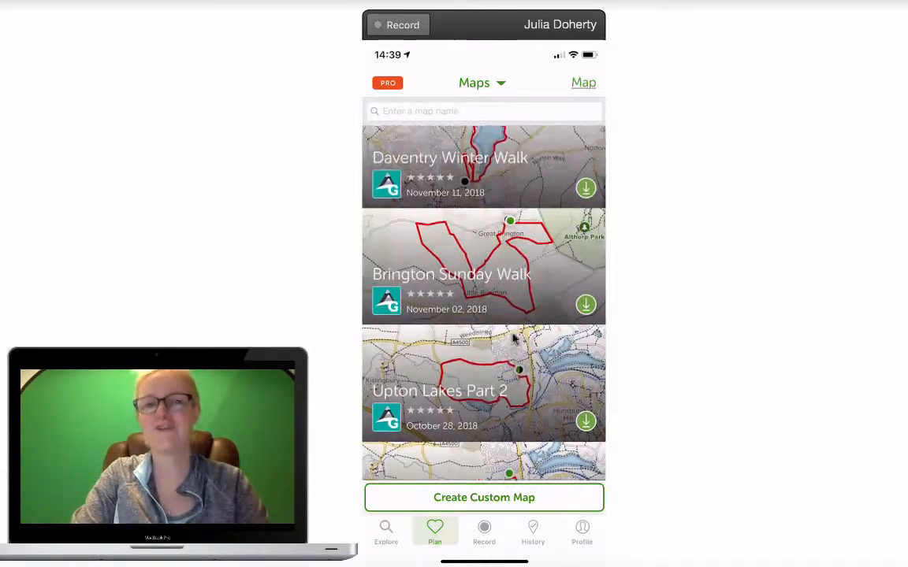
pyautogui.scroll(10, 512, 339)
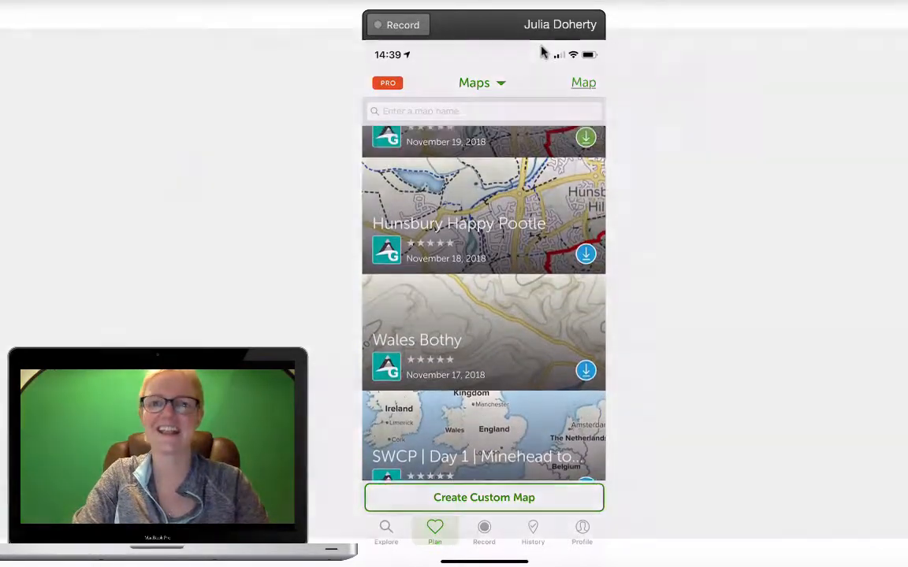